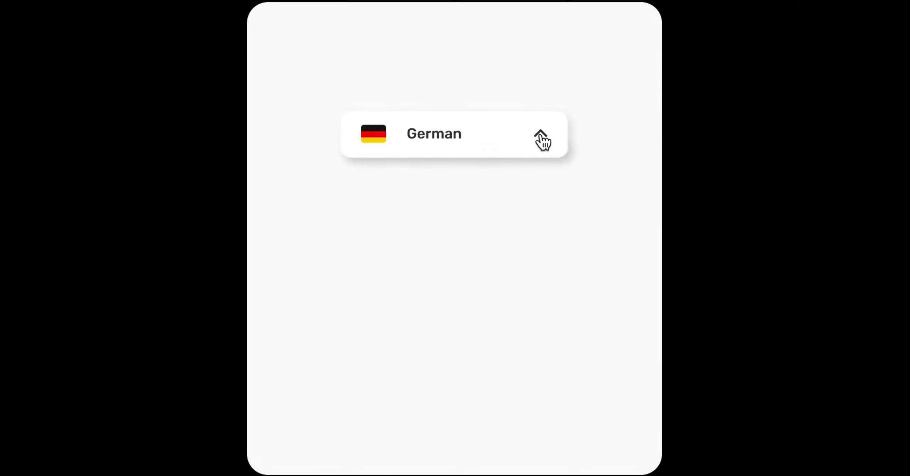
- Toggle the German language dropdown open and closed several times in the prototype preview
{"action": "left_click", "coordinate": [541, 139]}
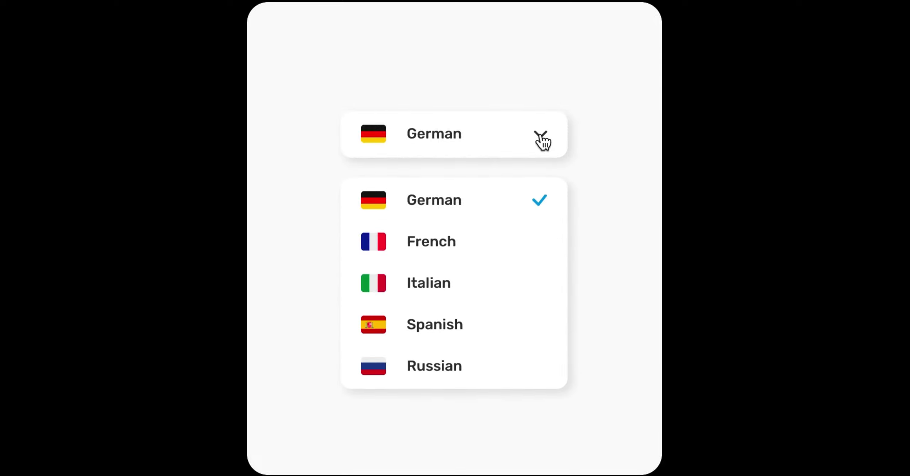
{"action": "left_click", "coordinate": [541, 139]}
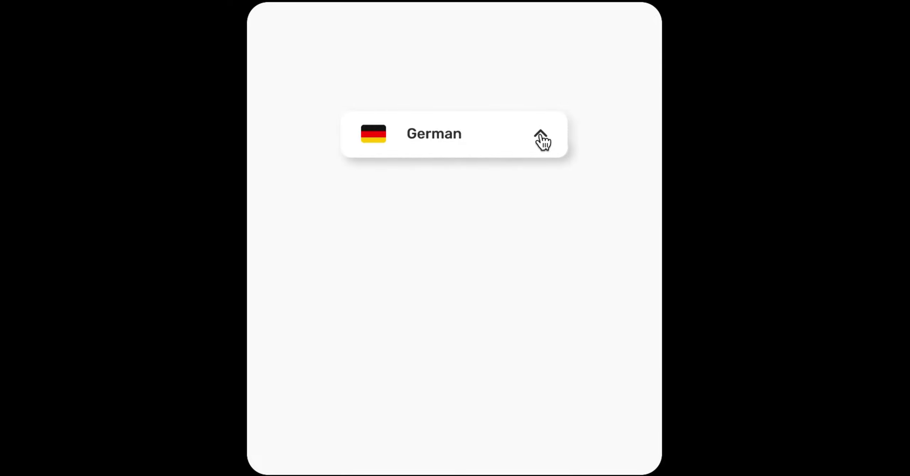
{"action": "left_click", "coordinate": [541, 138]}
{"action": "left_click", "coordinate": [541, 139]}
{"action": "left_click", "coordinate": [541, 139]}
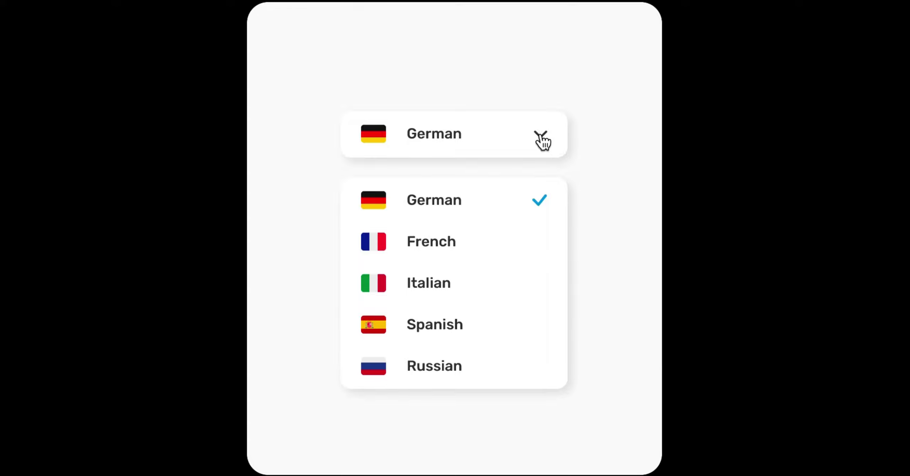
{"action": "left_click", "coordinate": [540, 138]}
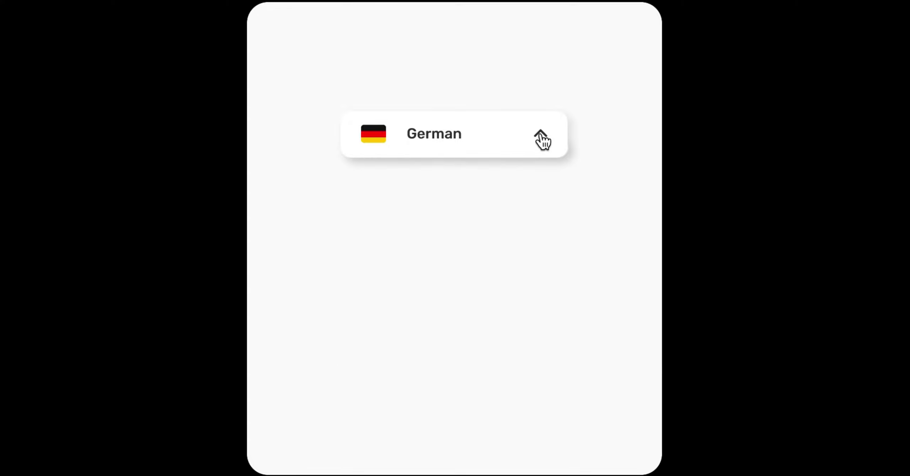
{"action": "left_click", "coordinate": [540, 138]}
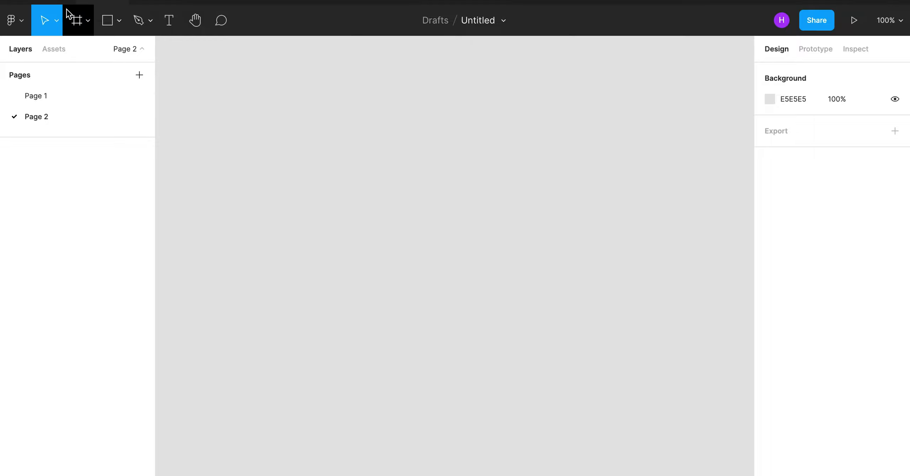
- Draw a new frame on the Page 2 canvas with the Frame tool
{"action": "left_click", "coordinate": [86, 23]}
{"action": "left_click", "coordinate": [111, 56]}
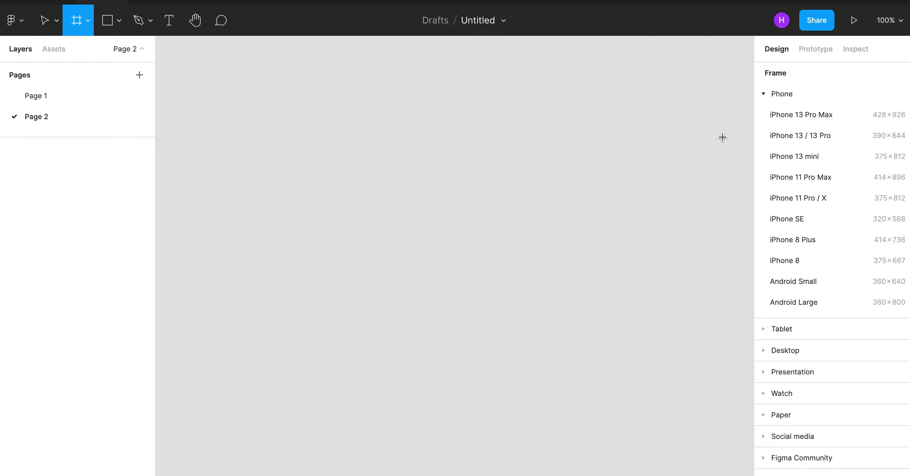
{"action": "left_click", "coordinate": [388, 199]}
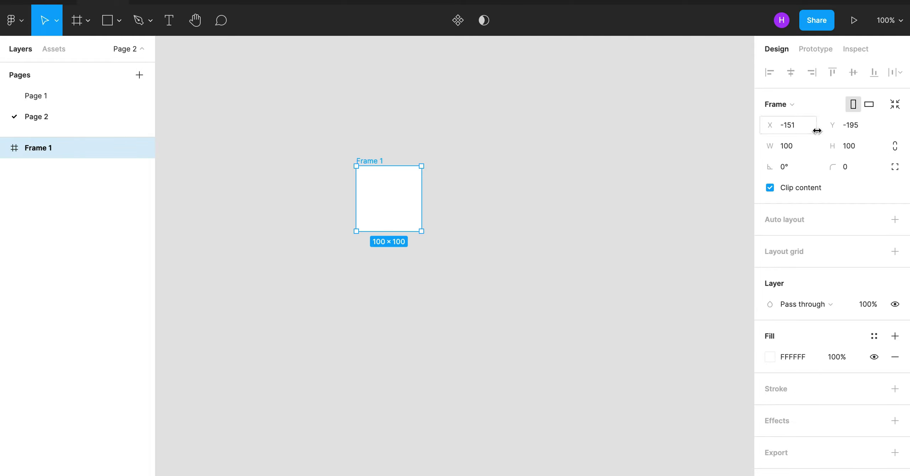
- Size the frame to 219 × 45 with a corner radius of 10
{"action": "left_click", "coordinate": [808, 144]}
{"action": "type", "text": "219"}
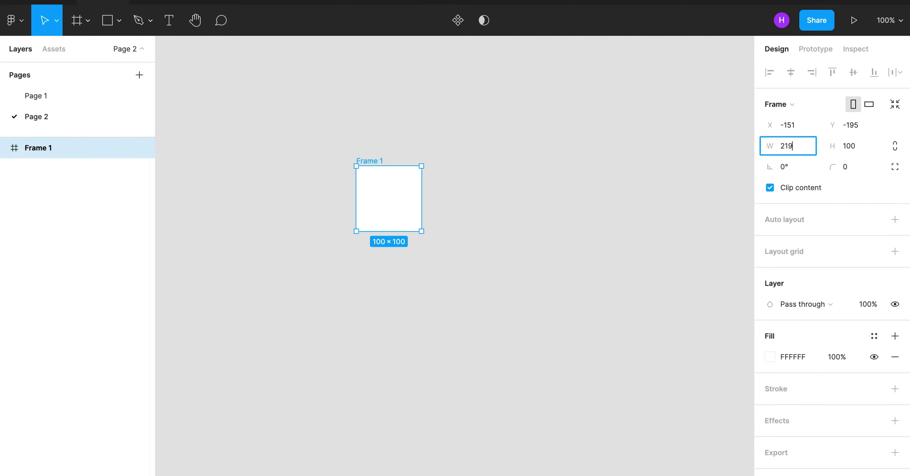
{"action": "key", "text": "Return"}
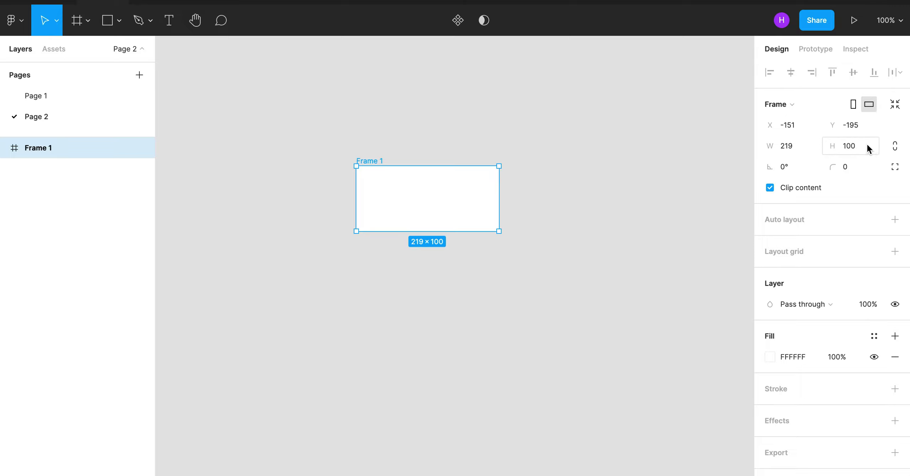
{"action": "left_click", "coordinate": [868, 149]}
{"action": "type", "text": "45"}
{"action": "key", "text": "Return"}
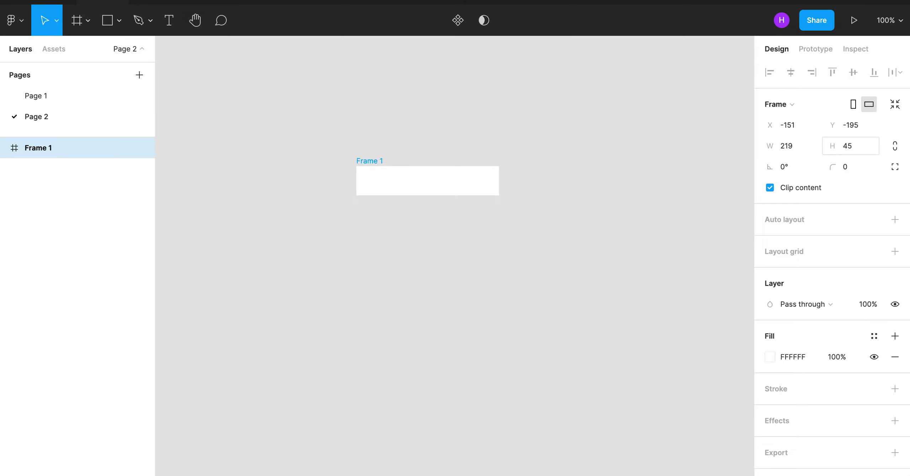
{"action": "left_click", "coordinate": [852, 168]}
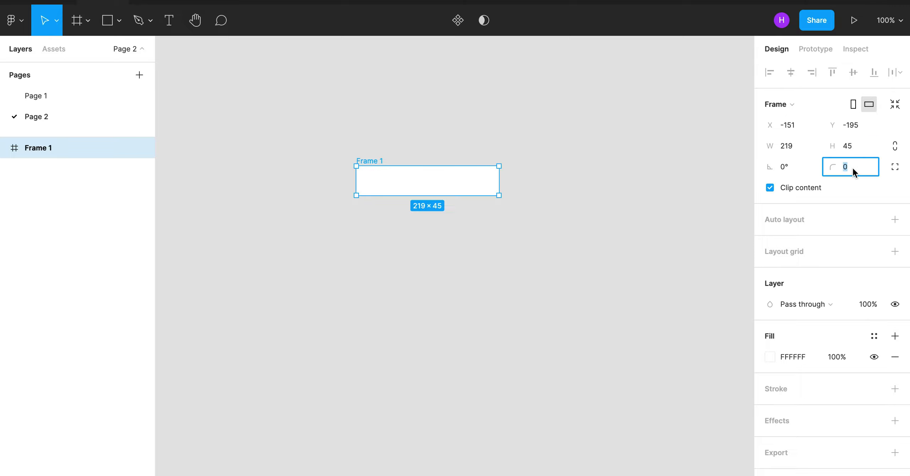
{"action": "type", "text": "10"}
{"action": "key", "text": "Return"}
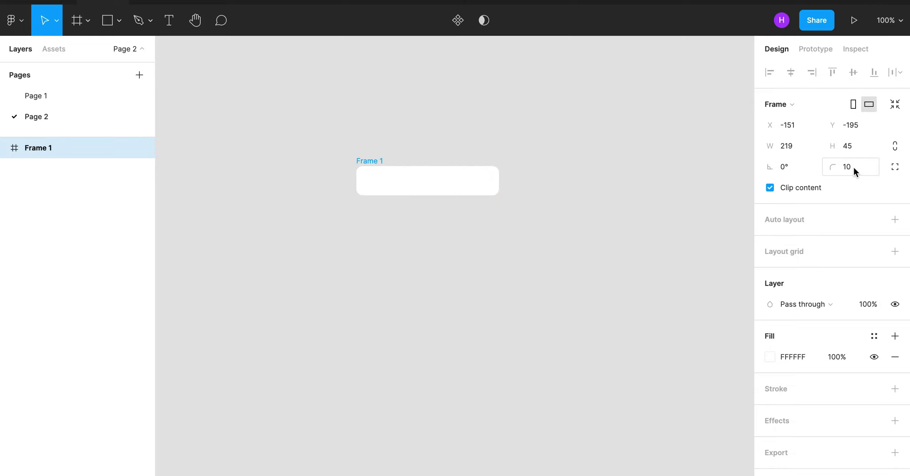
- Drag a German flag component from the local Assets onto the canvas below the frame
{"action": "left_click", "coordinate": [325, 181]}
{"action": "left_click", "coordinate": [168, 21]}
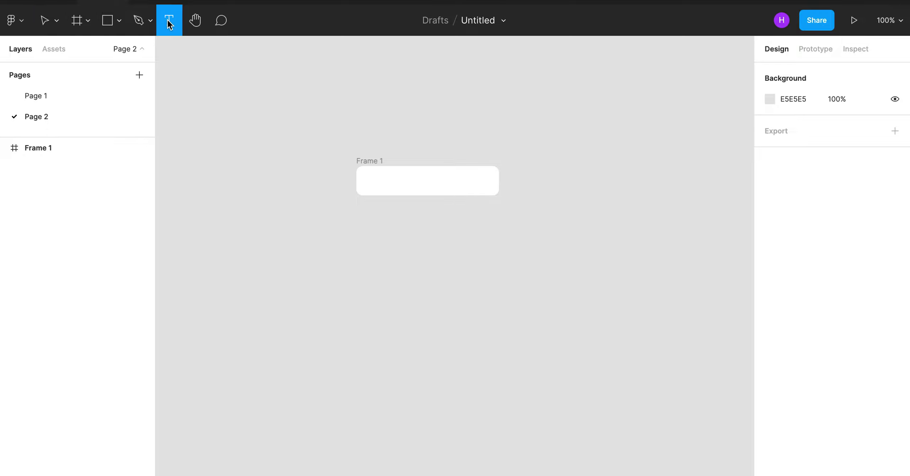
{"action": "left_click", "coordinate": [43, 22]}
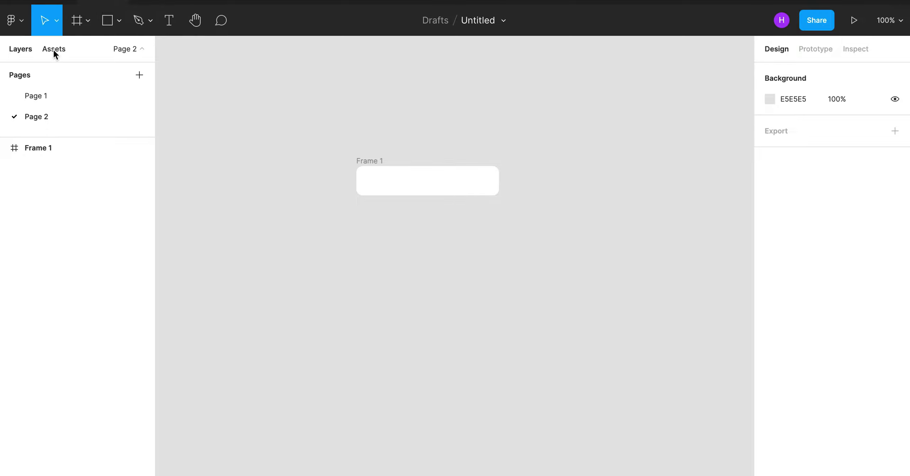
{"action": "left_click", "coordinate": [53, 49]}
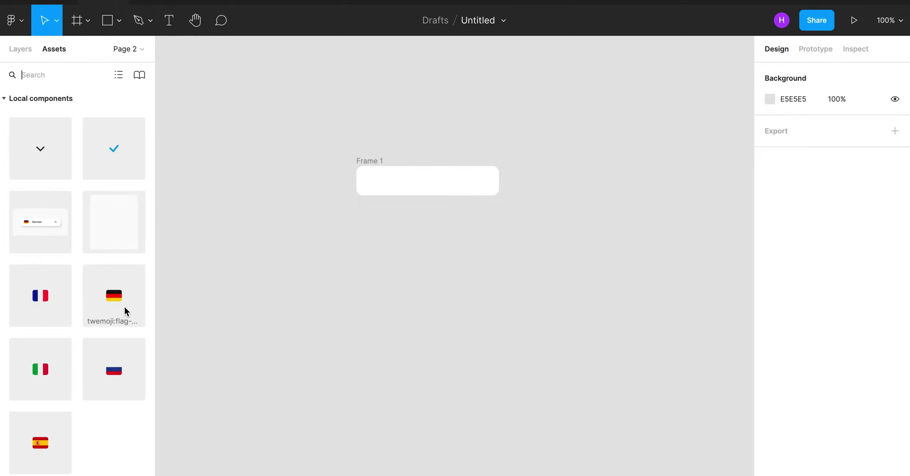
{"action": "left_click_drag", "start_coordinate": [117, 294], "coordinate": [346, 239]}
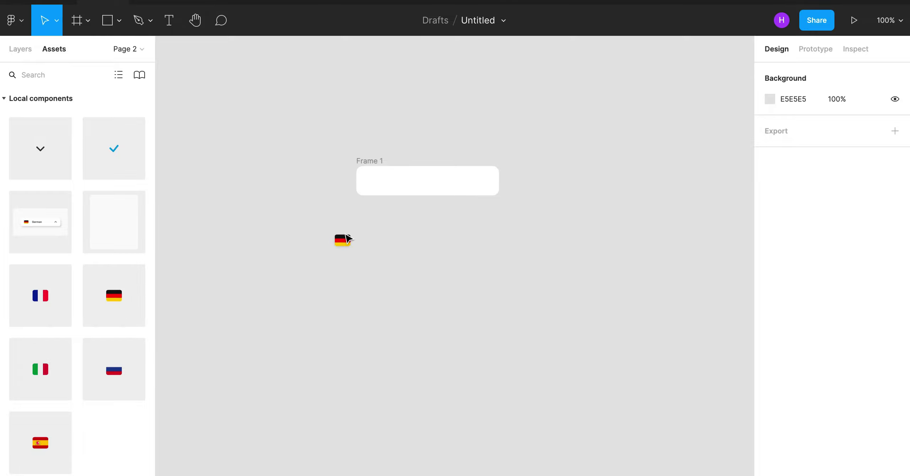
- Add the text label 'German' just right of the flag
{"action": "left_click", "coordinate": [253, 164]}
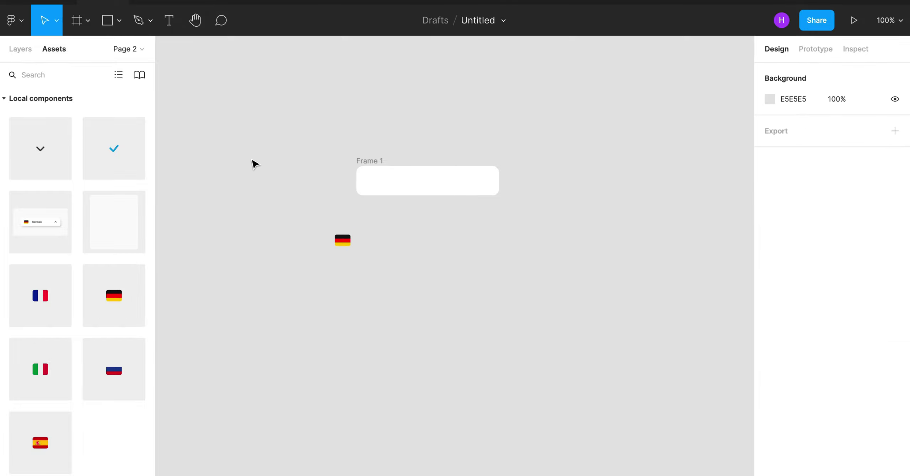
{"action": "left_click", "coordinate": [177, 28]}
{"action": "left_click", "coordinate": [365, 239]}
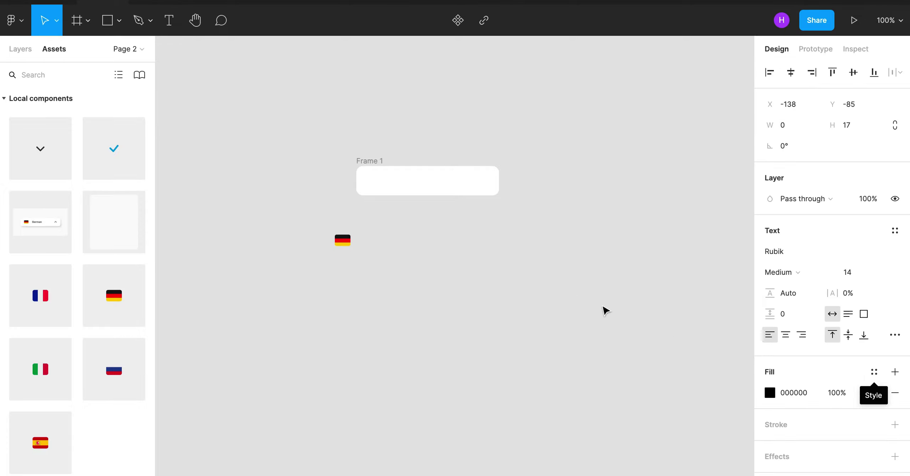
{"action": "type", "text": "Ger"}
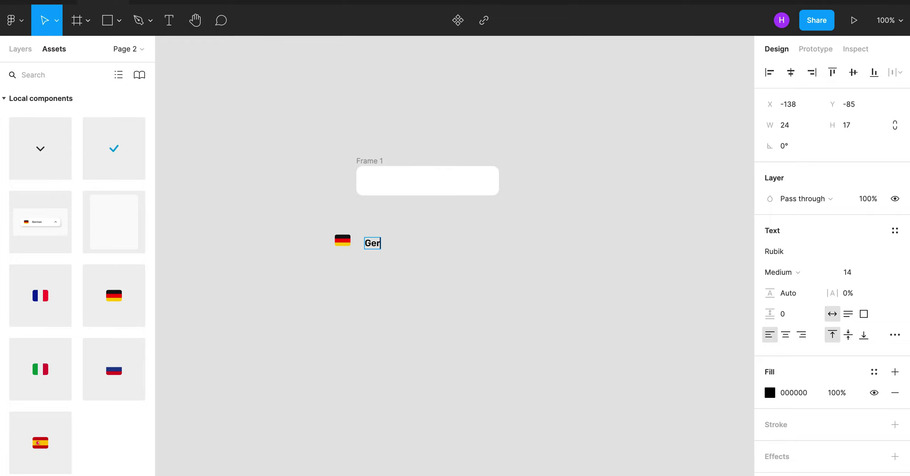
{"action": "type", "text": "man"}
{"action": "key", "text": "Escape"}
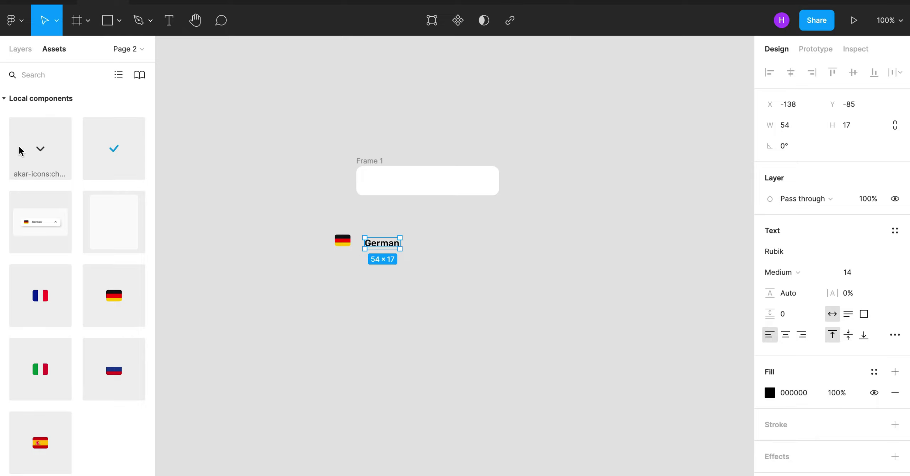
- Place a chevron icon right of 'German' and vertically centre it with the flag and label
{"action": "mouse_move", "coordinate": [40, 149]}
{"action": "left_mouse_down"}
{"action": "mouse_move", "coordinate": [420, 252]}
{"action": "mouse_move", "coordinate": [414, 245]}
{"action": "left_mouse_up"}
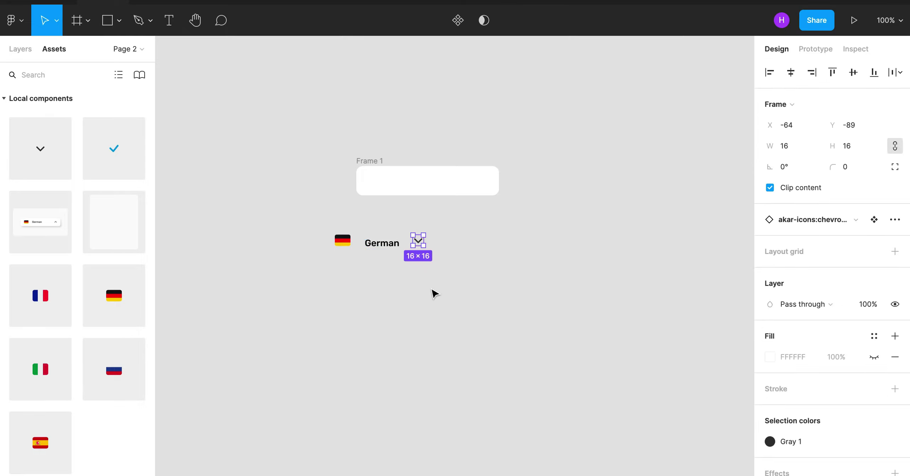
{"action": "left_click", "coordinate": [351, 64]}
{"action": "left_click", "coordinate": [391, 245], "text": "shift"}
{"action": "left_click", "coordinate": [342, 240], "text": "shift"}
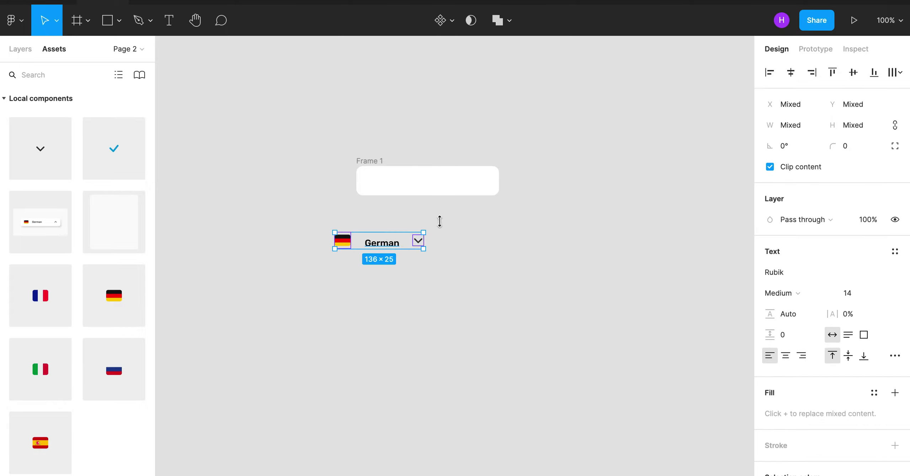
{"action": "left_click", "coordinate": [852, 72]}
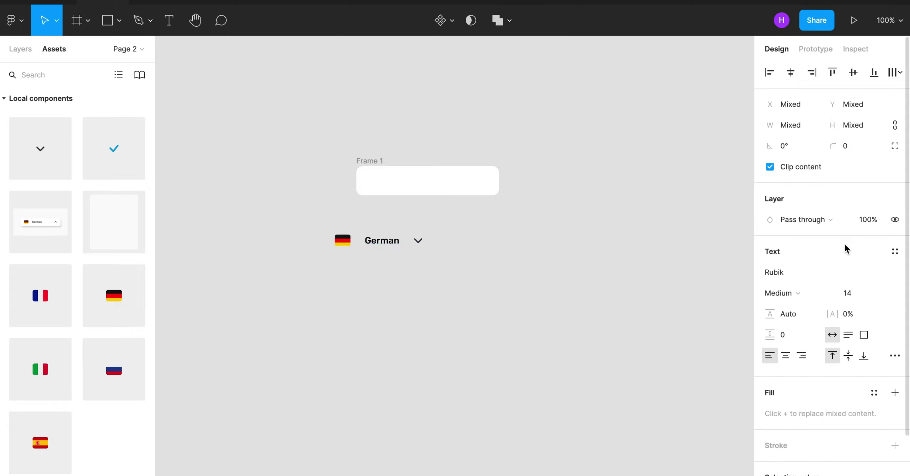
- Set 10 px spacing between the flag and 'German' label, then group them
{"action": "left_click", "coordinate": [378, 263]}
{"action": "left_click", "coordinate": [378, 244]}
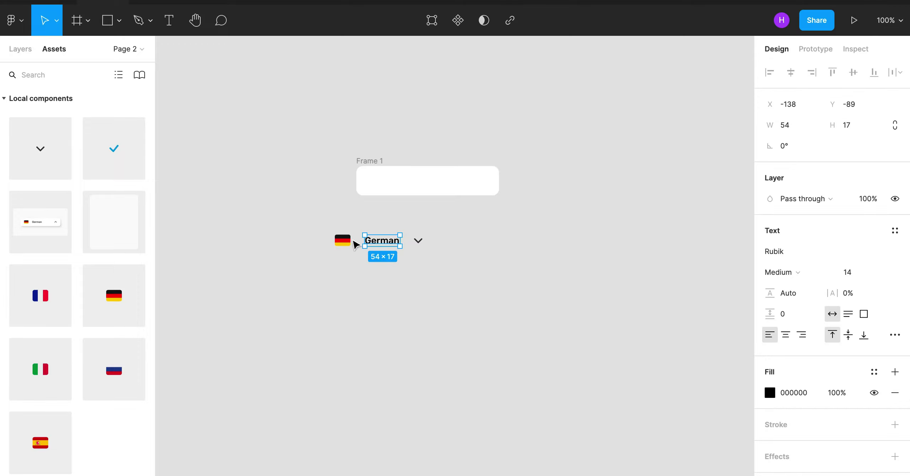
{"action": "left_click", "coordinate": [343, 240], "text": "shift"}
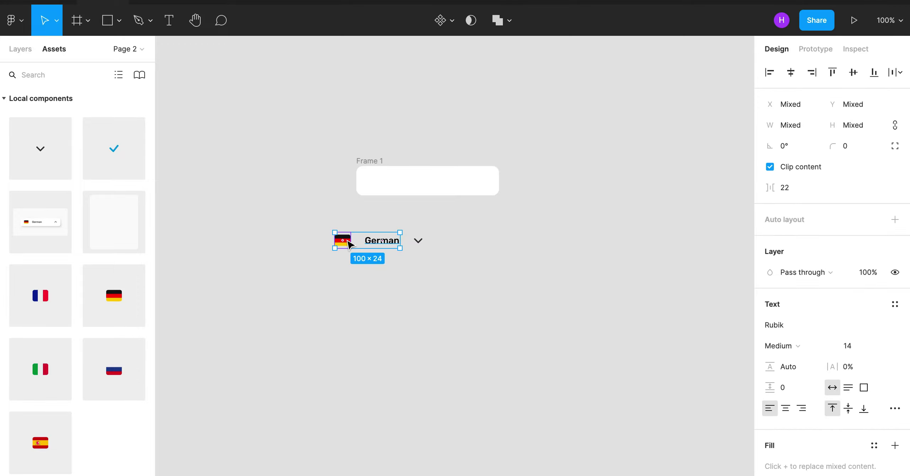
{"action": "left_click", "coordinate": [794, 192]}
{"action": "type", "text": "10"}
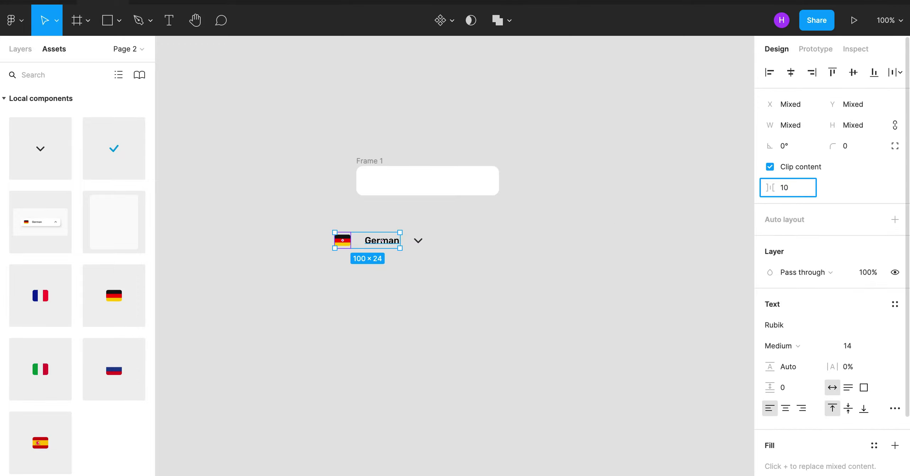
{"action": "key", "text": "Return"}
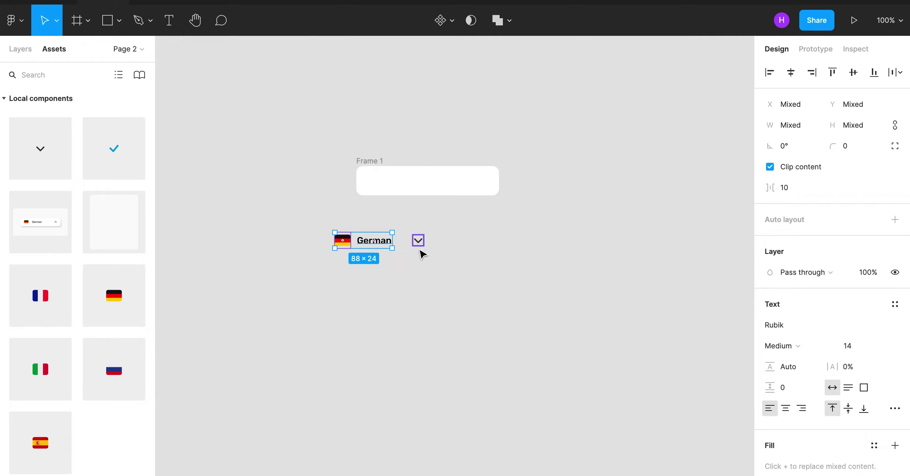
{"action": "right_click", "coordinate": [378, 244]}
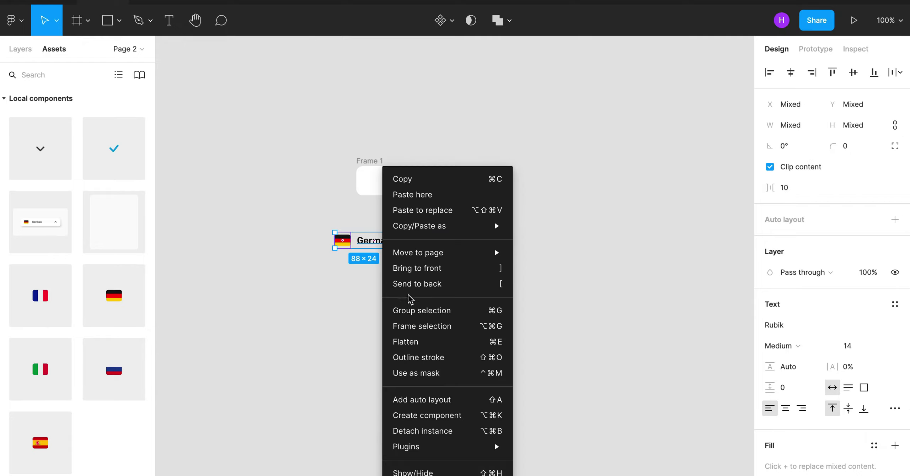
{"action": "left_click", "coordinate": [423, 311]}
- Vertically centre the flag-label group and the chevron as one row
{"action": "left_click", "coordinate": [417, 247]}
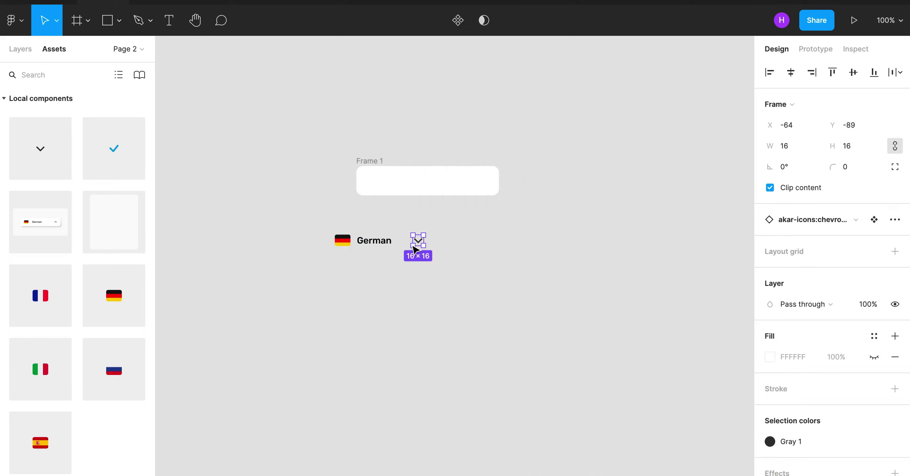
{"action": "left_click", "coordinate": [391, 245], "text": "shift"}
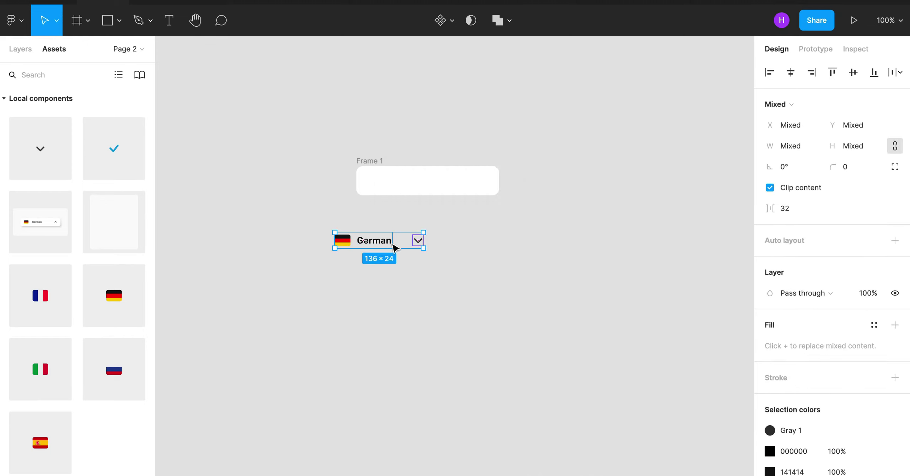
{"action": "left_click", "coordinate": [853, 73]}
{"action": "right_click", "coordinate": [387, 244]}
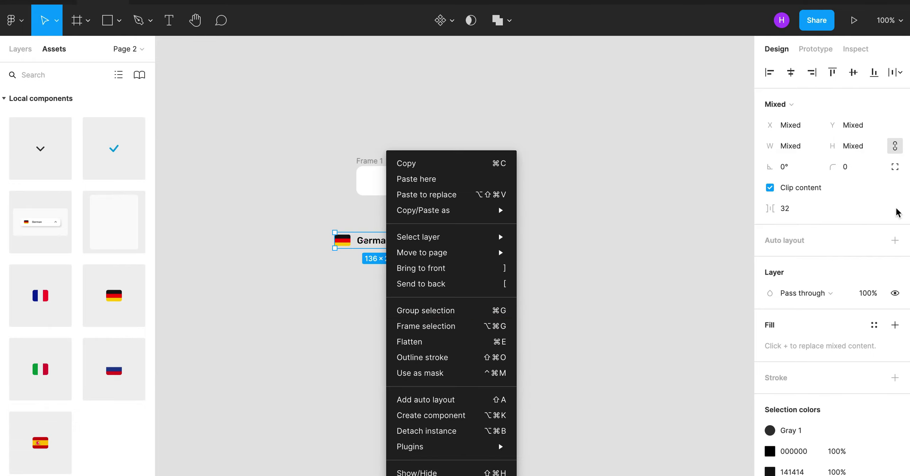
{"action": "left_click", "coordinate": [697, 256]}
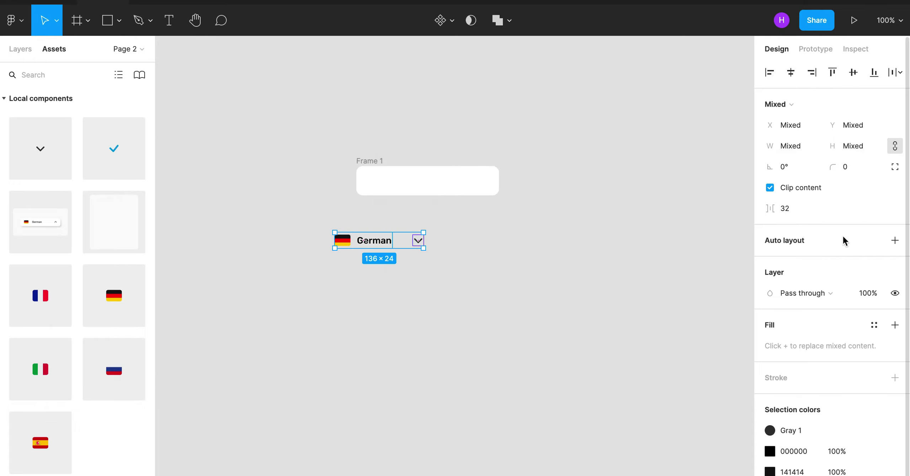
- Wrap the German row in auto layout with centre-left alignment
{"action": "left_click", "coordinate": [894, 241]}
{"action": "left_click", "coordinate": [894, 240]}
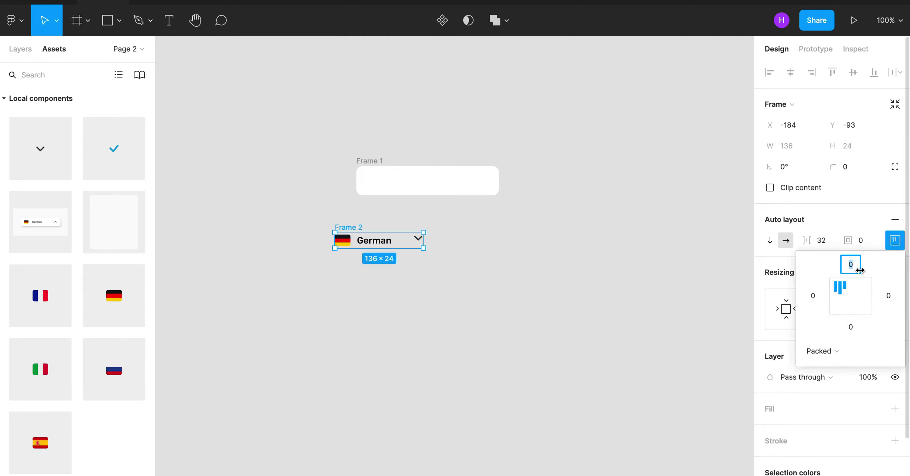
{"action": "left_click", "coordinate": [839, 296]}
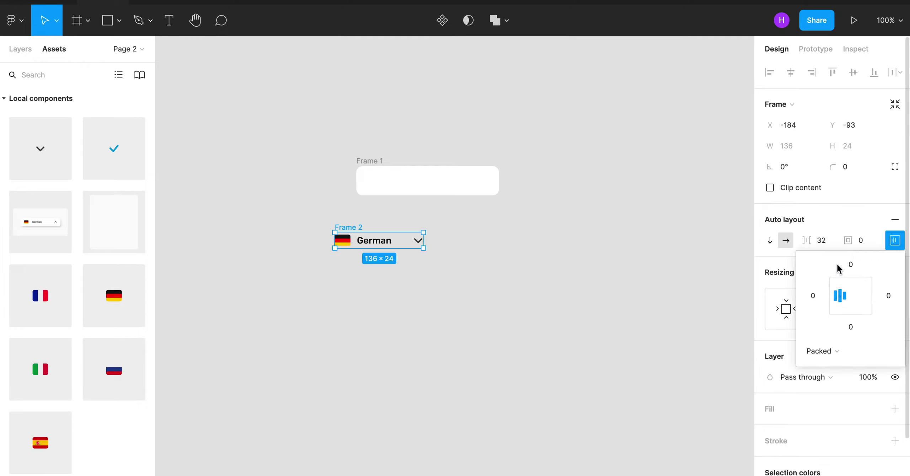
{"action": "left_click", "coordinate": [822, 226]}
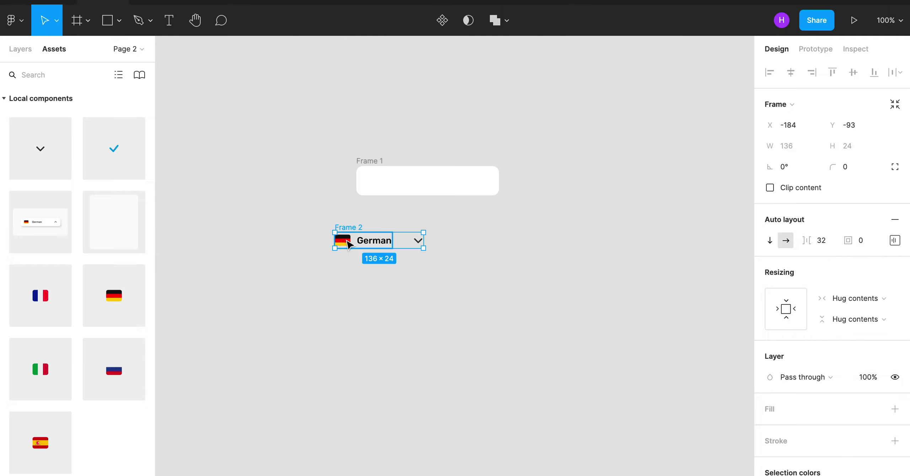
- Move the row into Frame 1 at X 20 and widen its spacing to 74
{"action": "left_click_drag", "start_coordinate": [347, 243], "coordinate": [386, 183]}
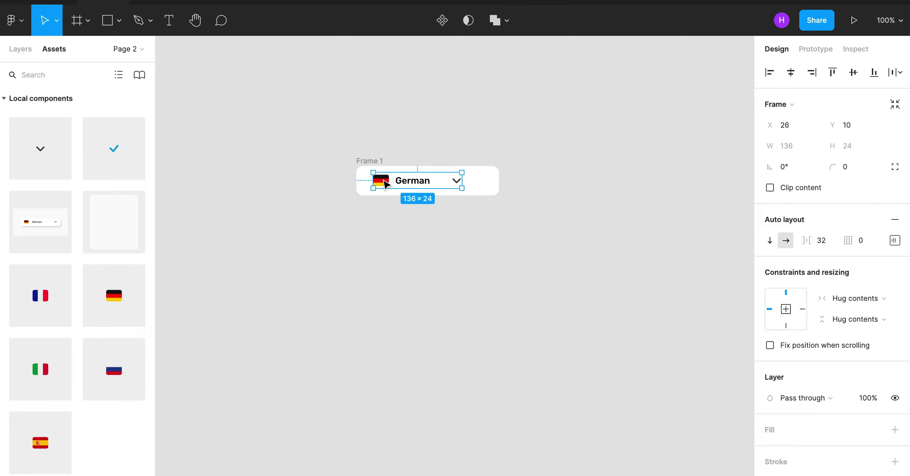
{"action": "left_click_drag", "start_coordinate": [383, 179], "coordinate": [380, 180]}
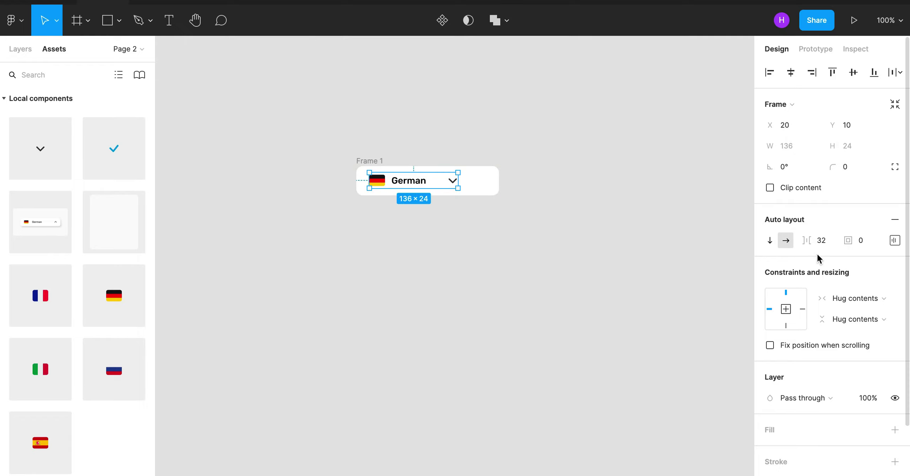
{"action": "left_click_drag", "start_coordinate": [807, 243], "coordinate": [867, 249]}
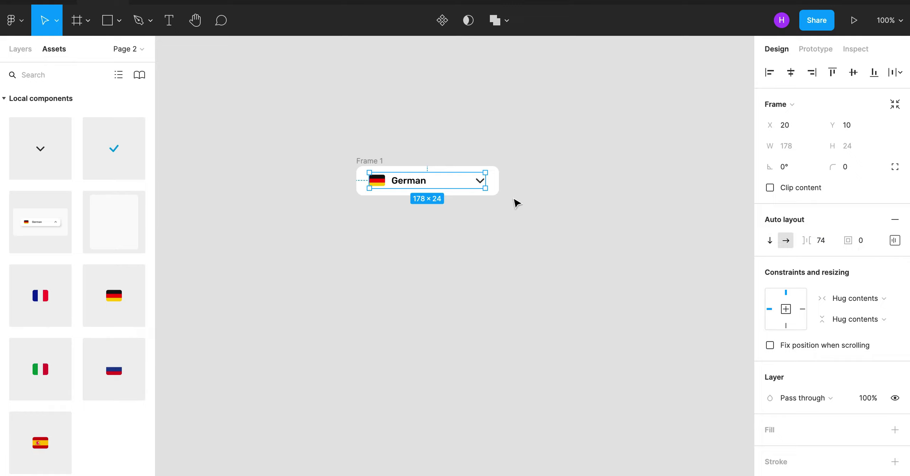
{"action": "key", "text": "alt"}
{"action": "left_click", "coordinate": [530, 285]}
{"action": "left_click", "coordinate": [395, 183]}
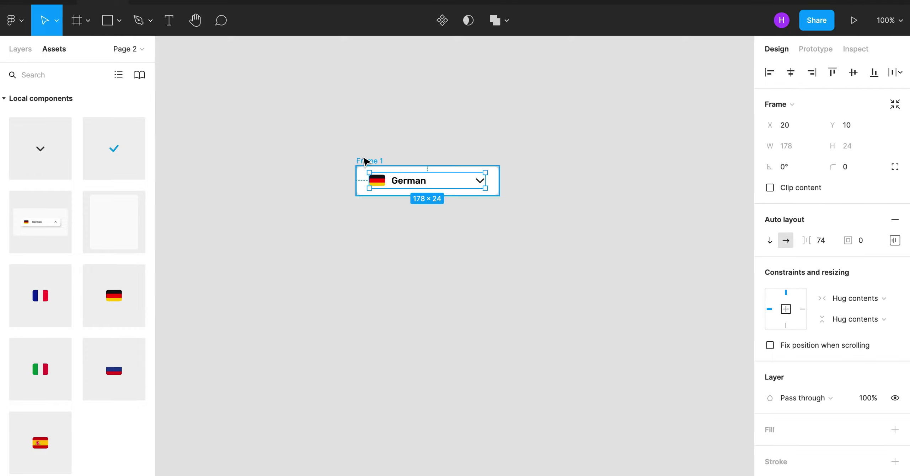
{"action": "left_click", "coordinate": [363, 161]}
{"action": "left_click", "coordinate": [348, 243]}
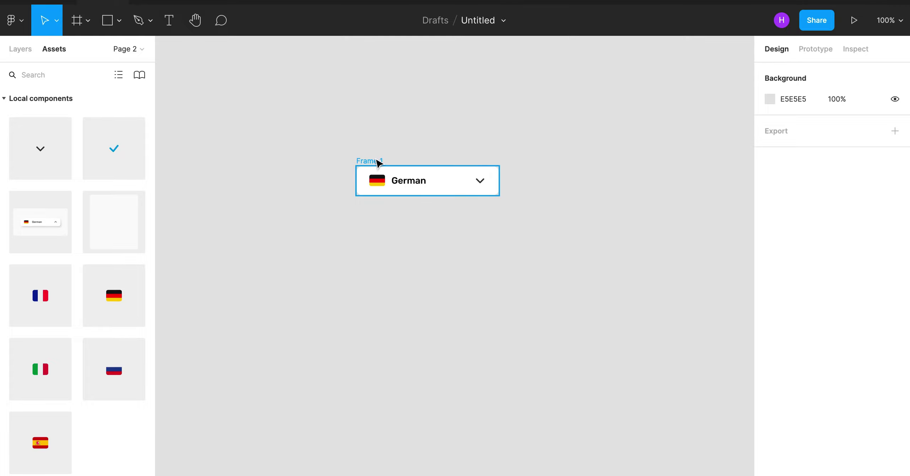
- Duplicate Frame 1 with Ctrl+D to create Frame 2 beside it
{"action": "left_click", "coordinate": [377, 162]}
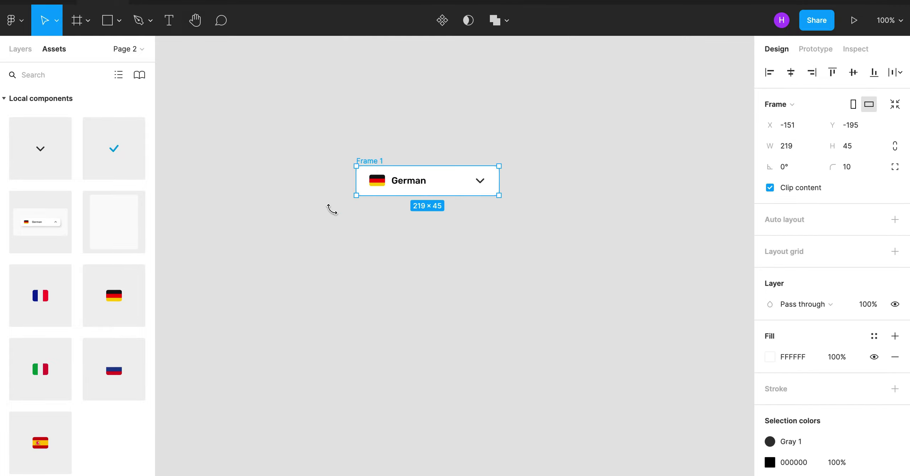
{"action": "key", "text": "ctrl+d"}
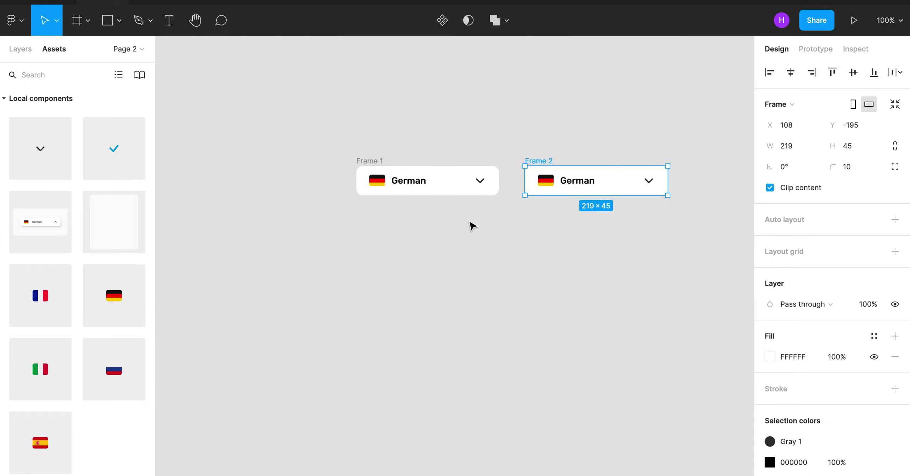
{"action": "scroll", "coordinate": [473, 224], "scroll_direction": "right", "scroll_amount": 2}
{"action": "scroll", "coordinate": [473, 224], "scroll_direction": "right", "scroll_amount": 3}
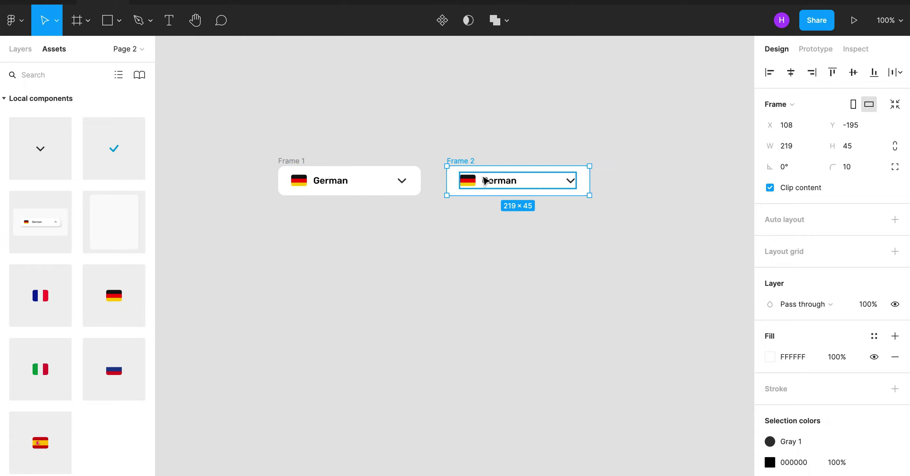
- Replace the chevron in Frame 2 with a blue check mark component at the row's end
{"action": "left_click", "coordinate": [484, 181]}
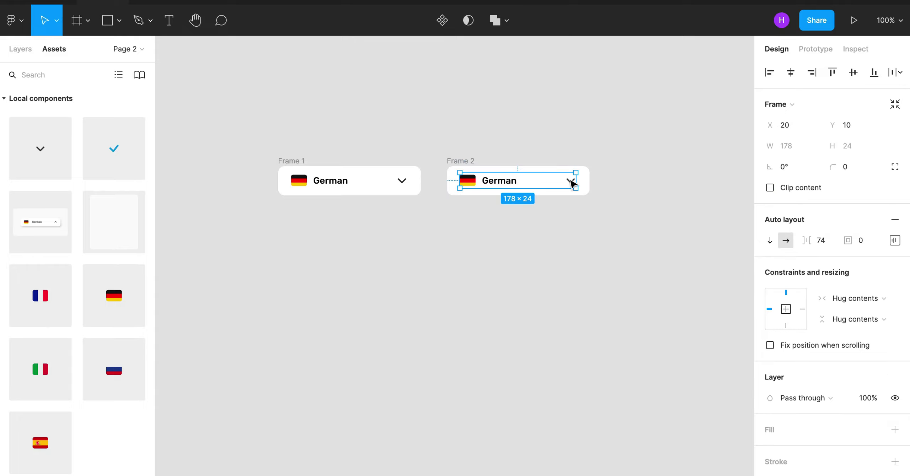
{"action": "double_click", "coordinate": [570, 182]}
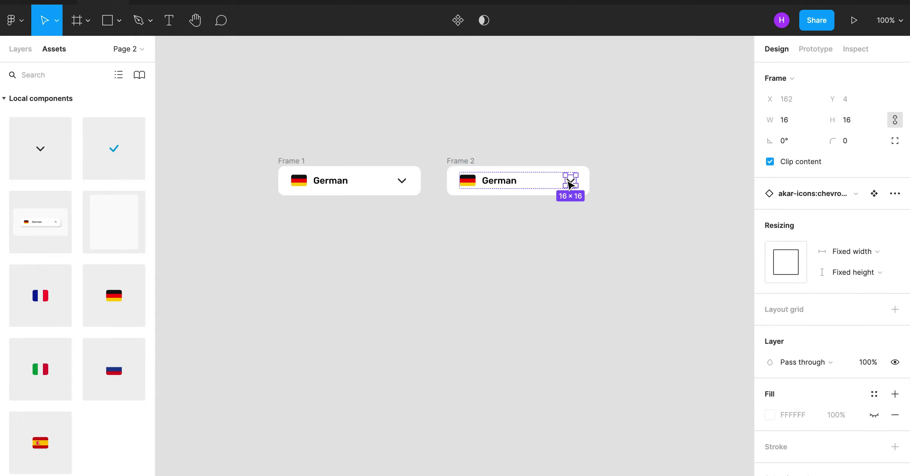
{"action": "key", "text": "Delete"}
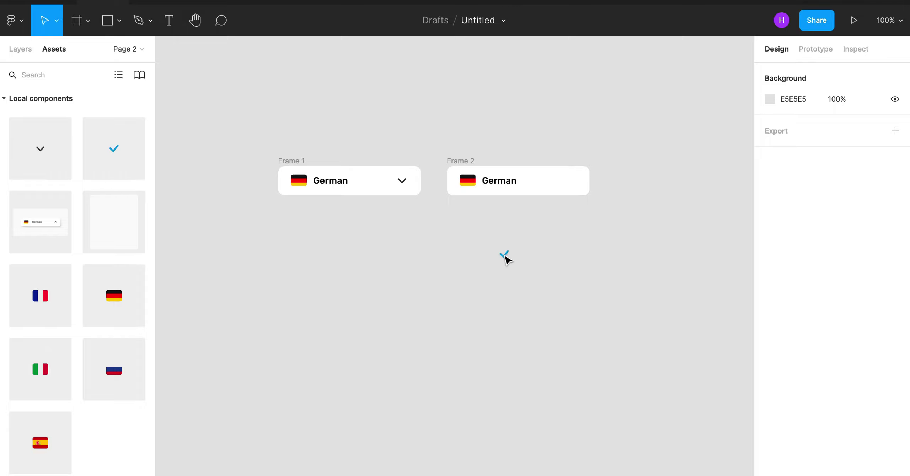
{"action": "left_click_drag", "start_coordinate": [113, 153], "coordinate": [505, 255]}
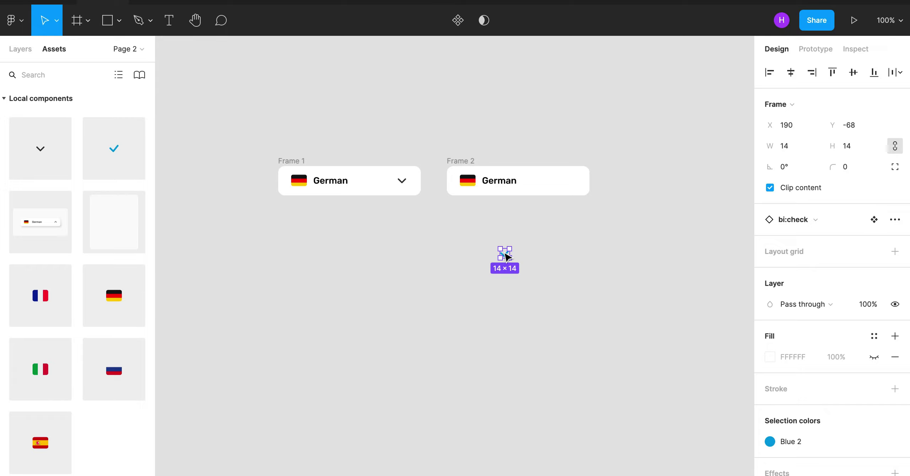
{"action": "left_click_drag", "start_coordinate": [505, 256], "coordinate": [515, 183]}
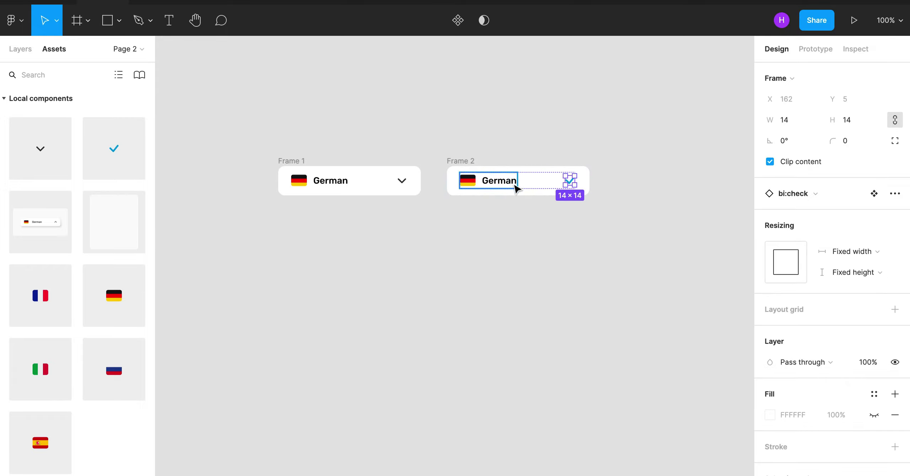
{"action": "left_click", "coordinate": [530, 248]}
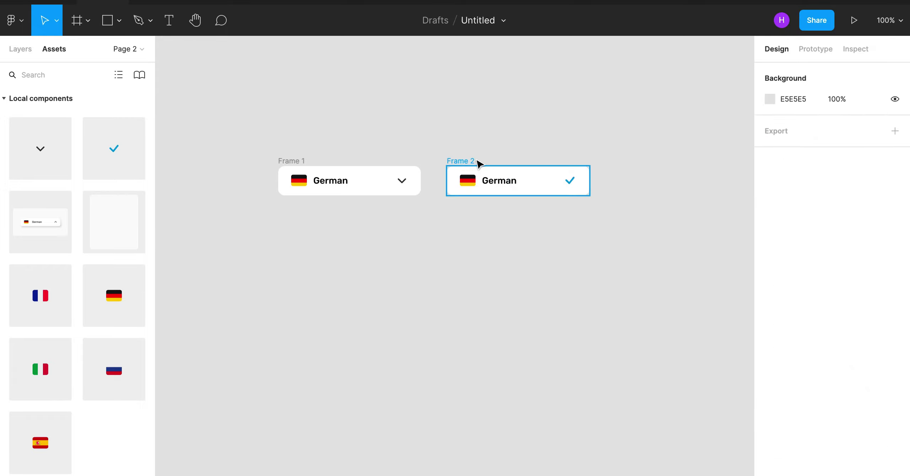
{"action": "left_click", "coordinate": [473, 164]}
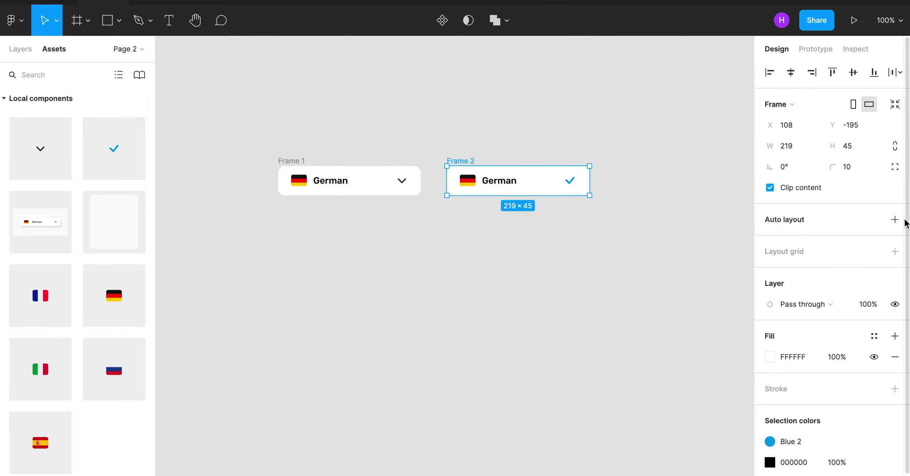
- Give Frame 2 vertical auto layout and duplicate the German row to make five rows
{"action": "left_click", "coordinate": [894, 220]}
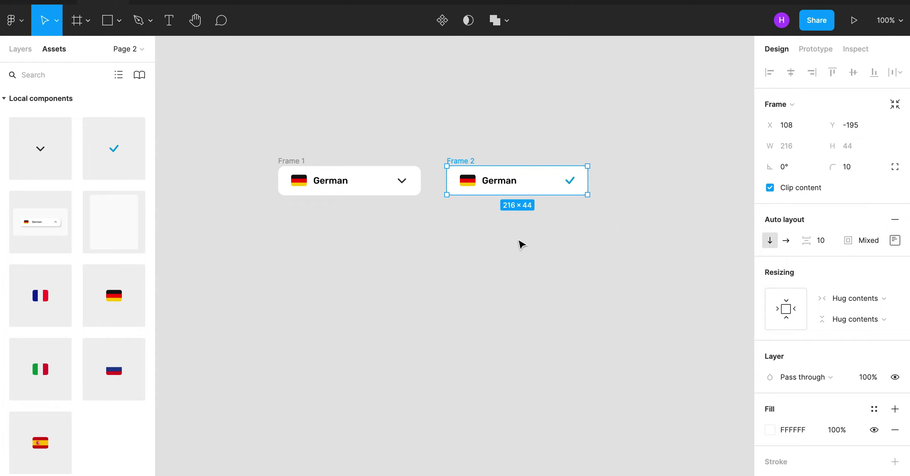
{"action": "left_click", "coordinate": [515, 228]}
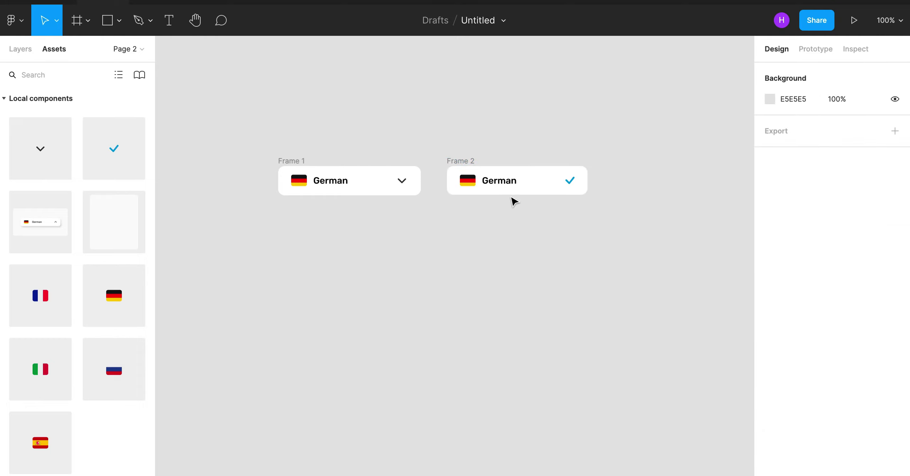
{"action": "left_click", "coordinate": [509, 187]}
{"action": "key", "text": "ctrl+d"}
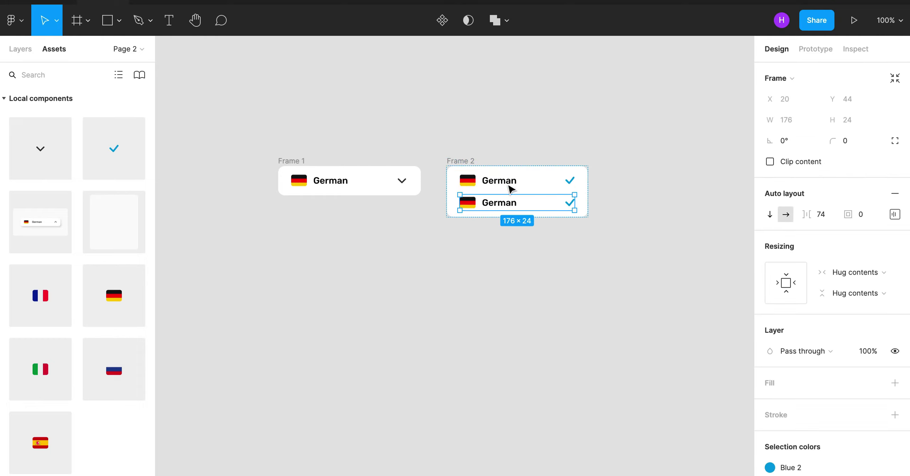
{"action": "key", "text": "ctrl+d"}
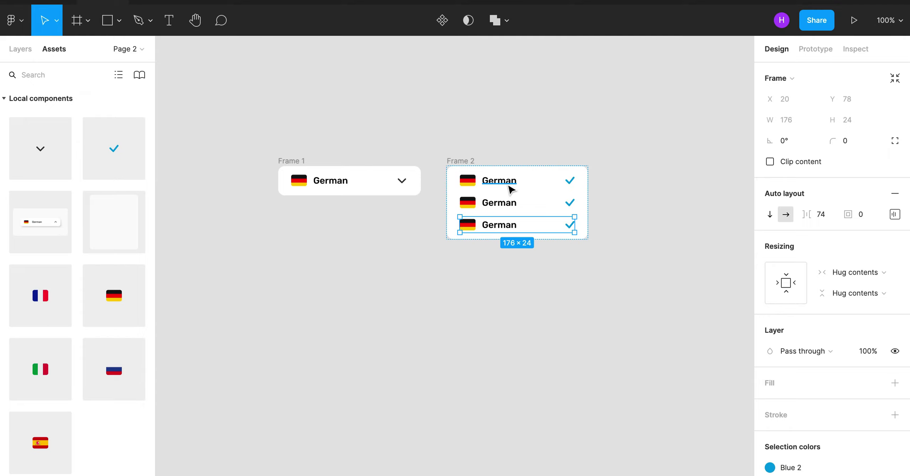
{"action": "key", "text": "ctrl+d"}
{"action": "key", "text": "ctrl+d"}
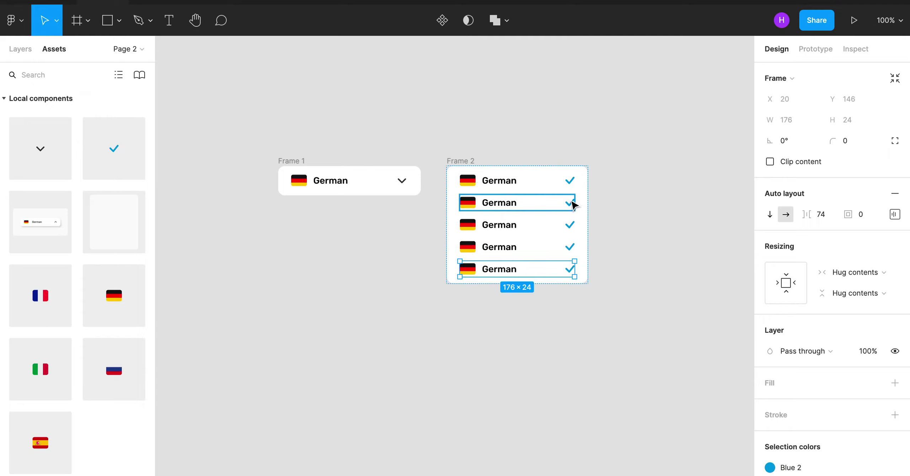
- Delete the check marks from rows two through five
{"action": "left_click", "coordinate": [570, 199]}
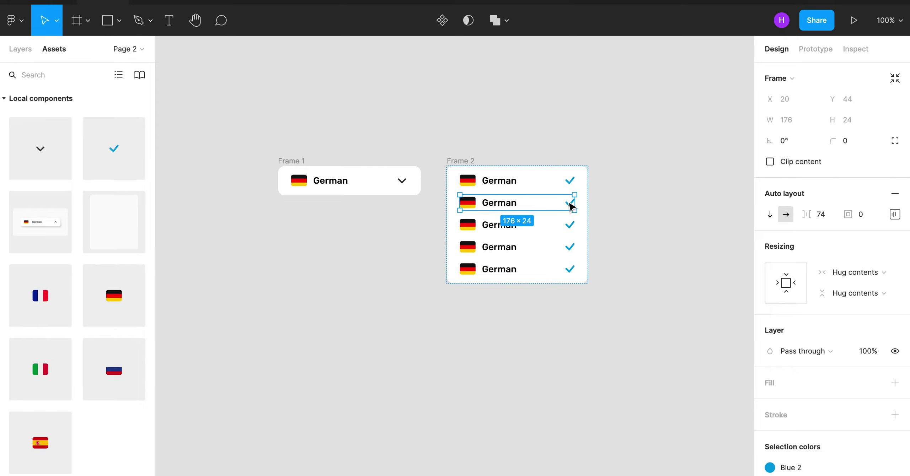
{"action": "left_click", "coordinate": [570, 206]}
{"action": "key", "text": "Delete"}
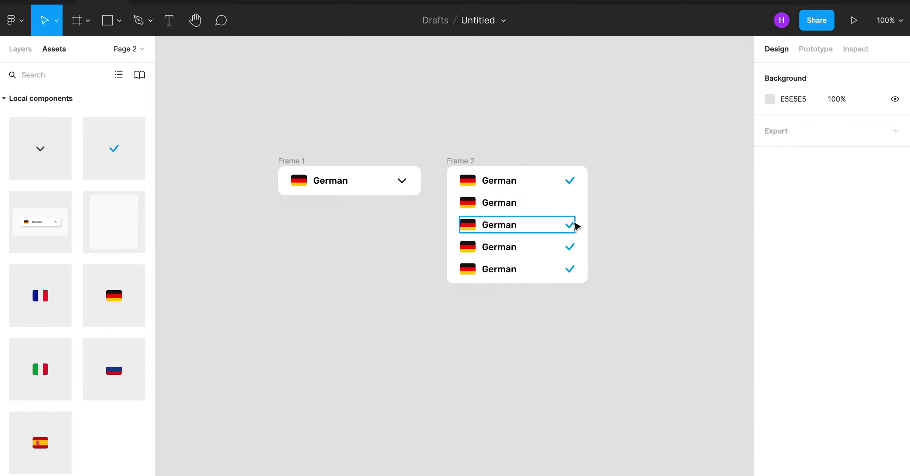
{"action": "left_click", "coordinate": [572, 227]}
{"action": "left_click", "coordinate": [570, 226]}
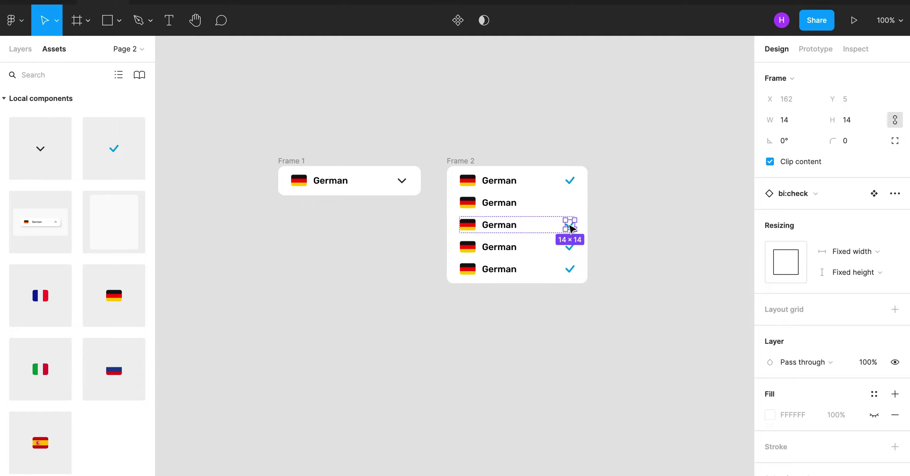
{"action": "key", "text": "Delete"}
{"action": "left_click", "coordinate": [571, 249]}
{"action": "key", "text": "Delete"}
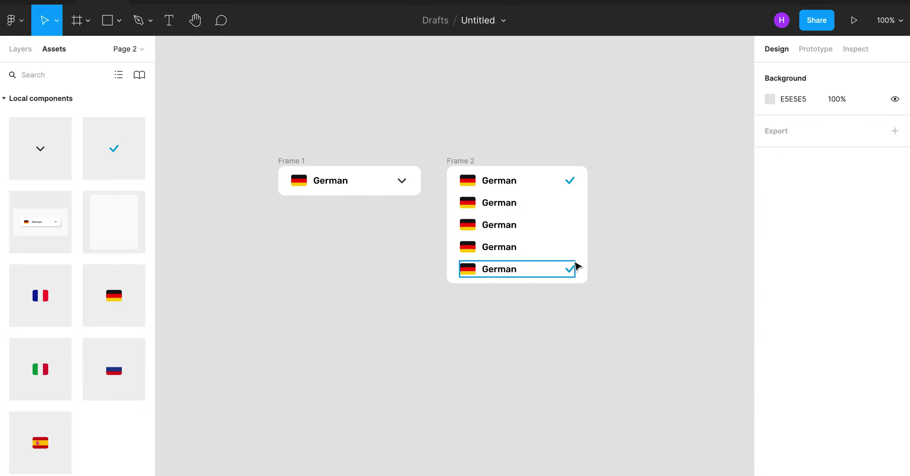
{"action": "left_click", "coordinate": [571, 268]}
{"action": "key", "text": "Delete"}
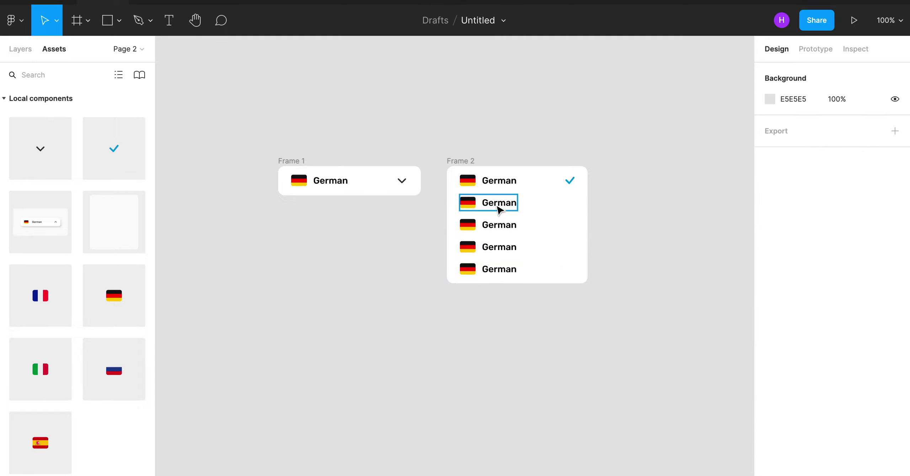
- Rename the second row's label from 'German' to 'French'
{"action": "left_click", "coordinate": [497, 210]}
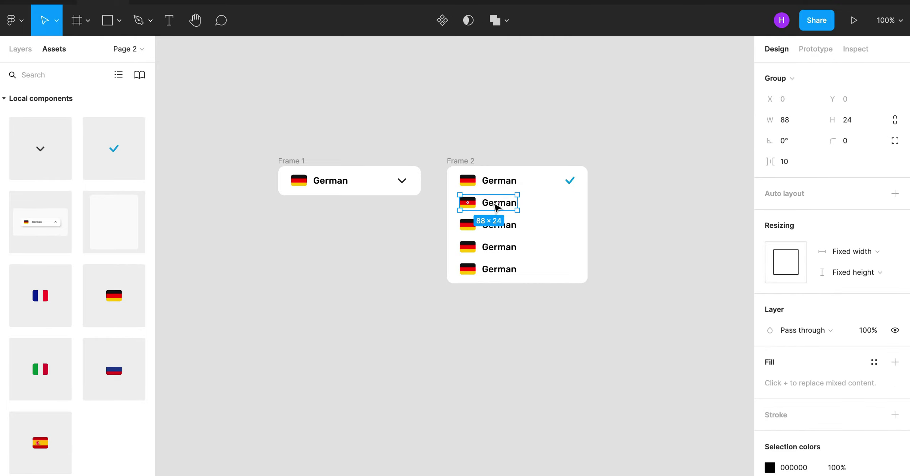
{"action": "double_click", "coordinate": [496, 208]}
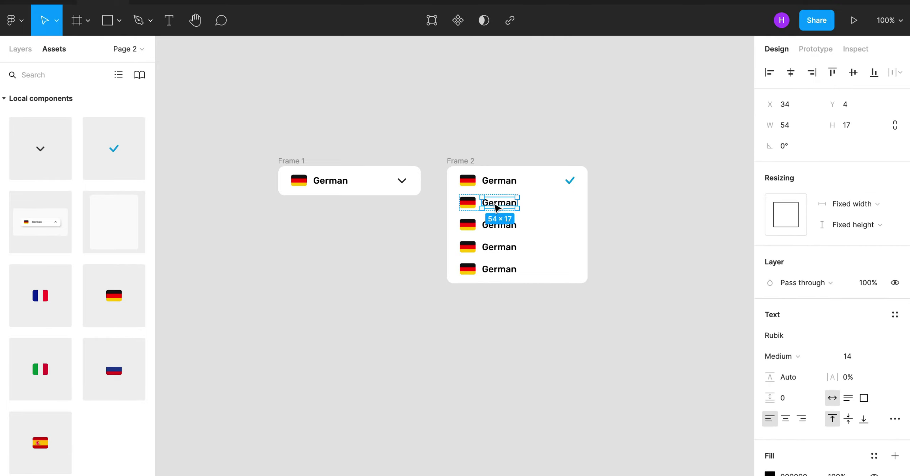
{"action": "key", "text": "r"}
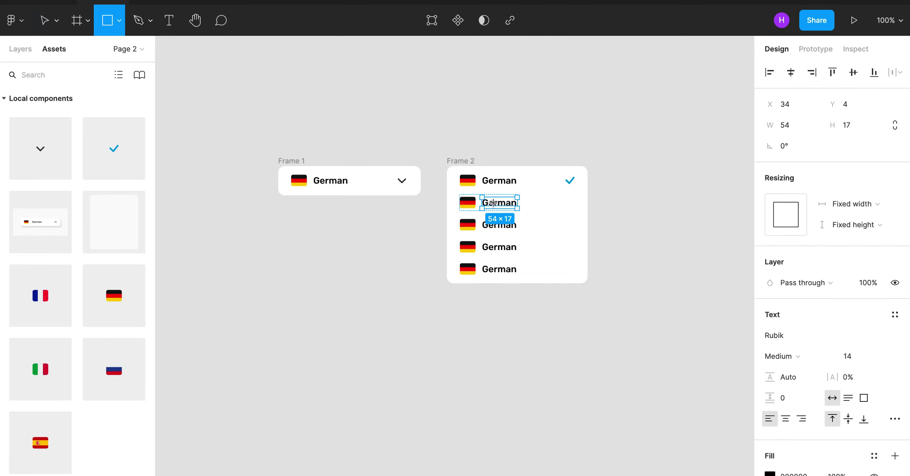
{"action": "left_click", "coordinate": [45, 20]}
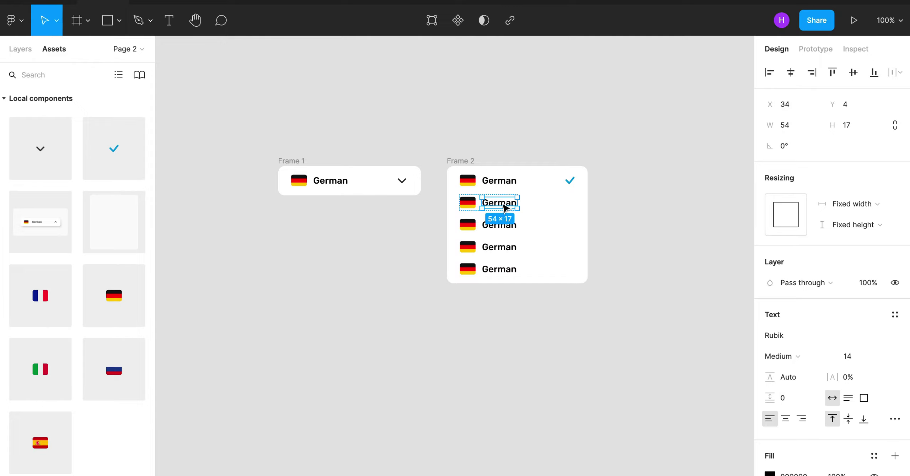
{"action": "double_click", "coordinate": [501, 202]}
{"action": "type", "text": "Freanc"}
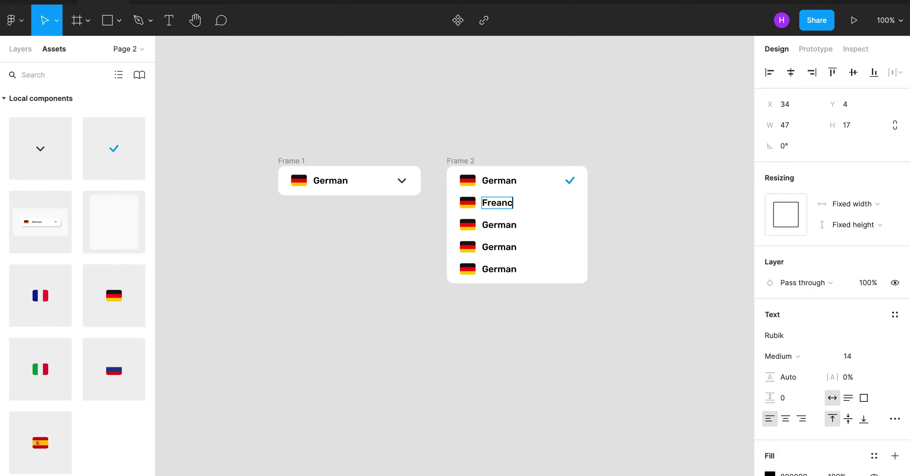
{"action": "type", "text": "h"}
{"action": "key", "text": "BackSpace"}
{"action": "key", "text": "BackSpace"}
{"action": "key", "text": "BackSpace"}
{"action": "type", "text": "nch"}
{"action": "key", "text": "Escape"}
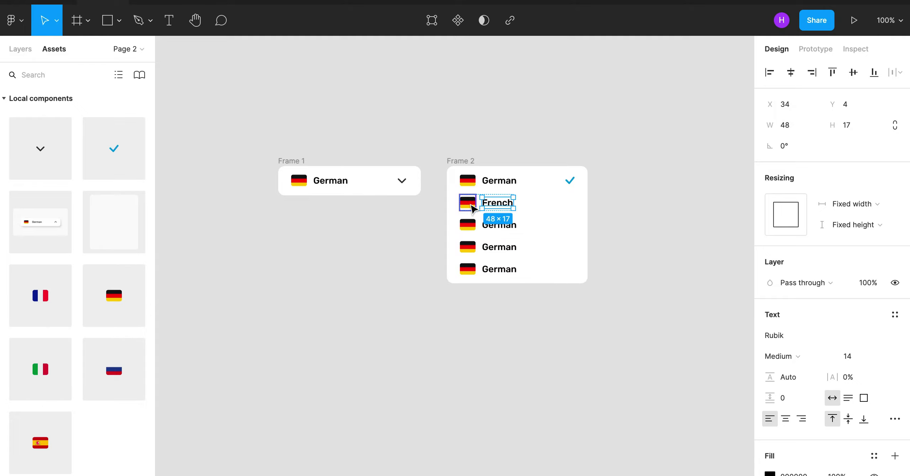
- Swap the second row's German flag for a French flag component
{"action": "left_click", "coordinate": [472, 206]}
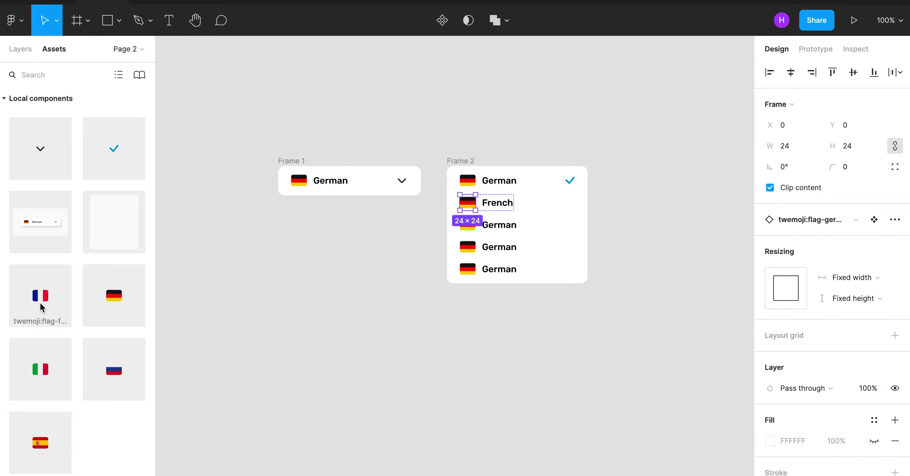
{"action": "left_click_drag", "start_coordinate": [40, 307], "coordinate": [468, 210]}
{"action": "left_click", "coordinate": [534, 208]}
{"action": "double_click", "coordinate": [536, 207]}
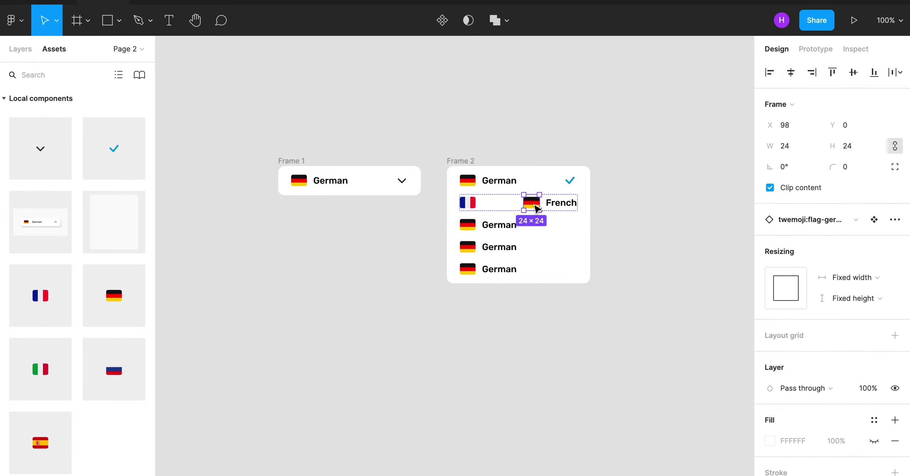
{"action": "key", "text": "Delete"}
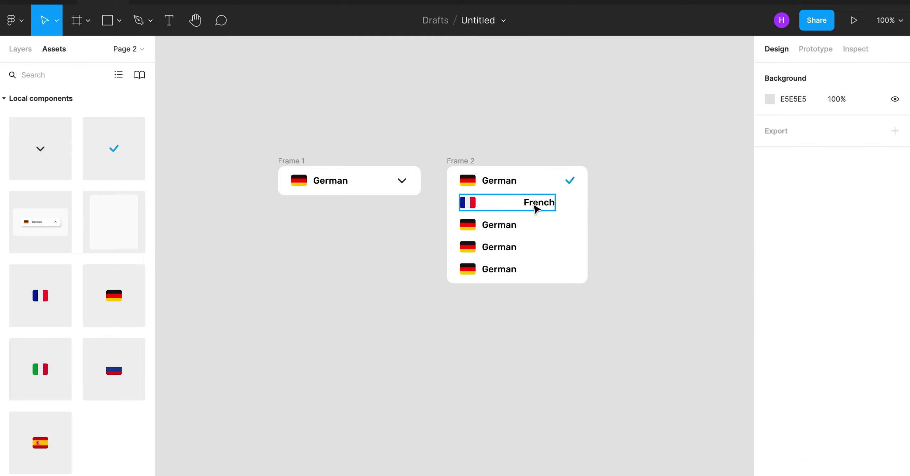
- Group the French flag with its label and set their gap to 10
{"action": "left_click", "coordinate": [535, 208]}
{"action": "key", "text": "f"}
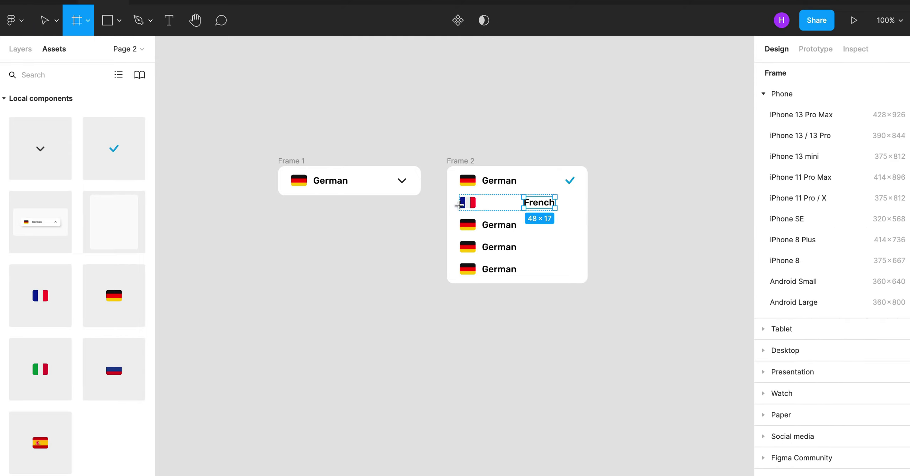
{"action": "left_click", "coordinate": [44, 25]}
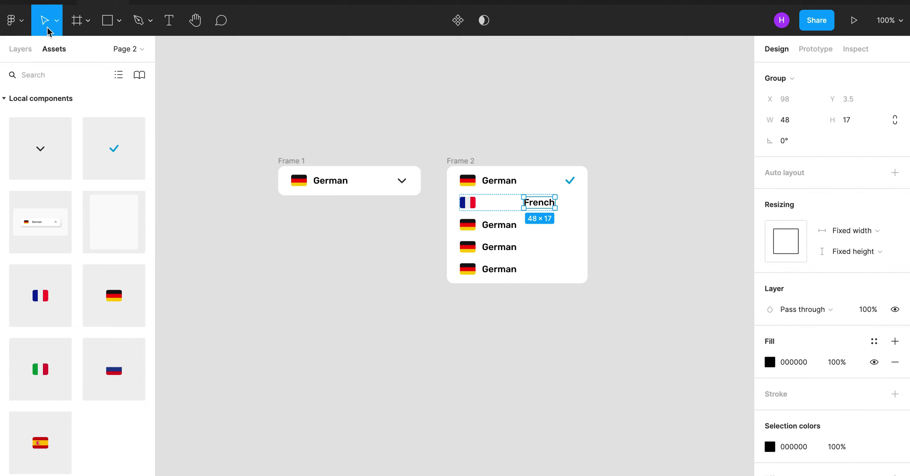
{"action": "left_click", "coordinate": [476, 206], "text": "shift"}
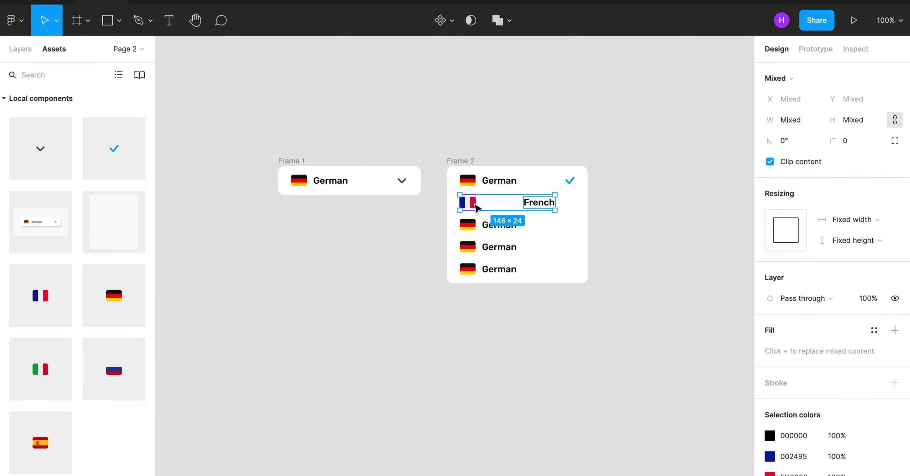
{"action": "key", "text": "ctrl+g"}
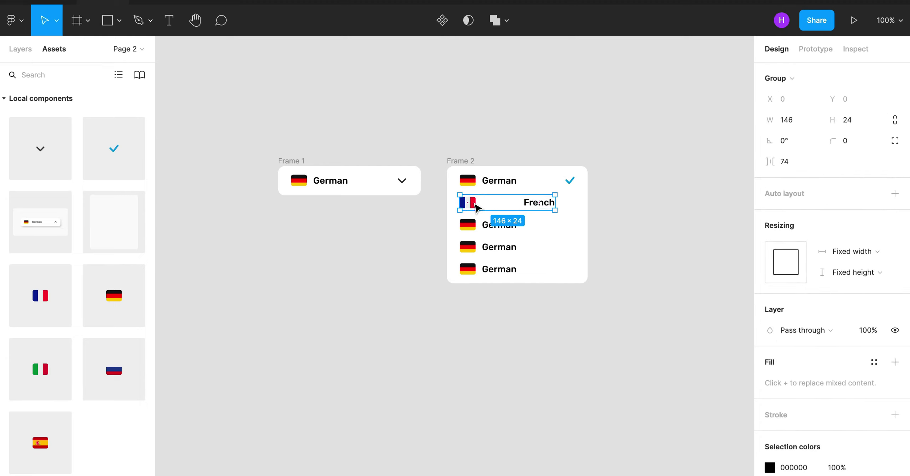
{"action": "left_click", "coordinate": [483, 184]}
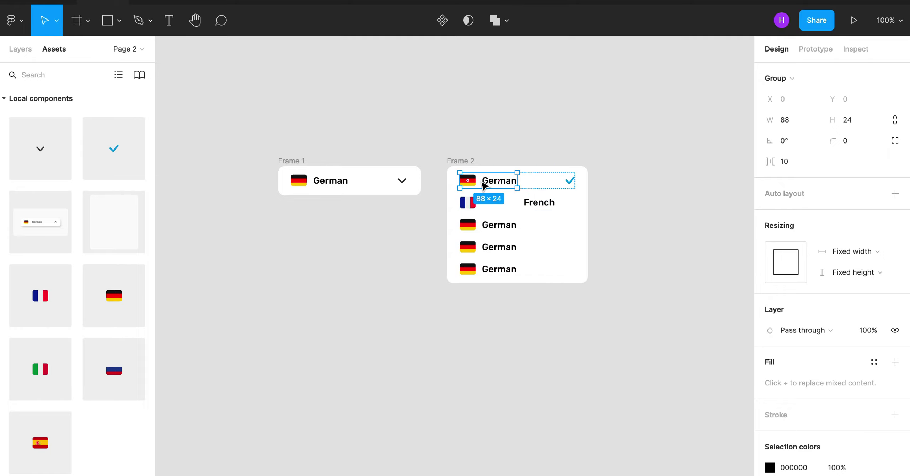
{"action": "left_click", "coordinate": [477, 206]}
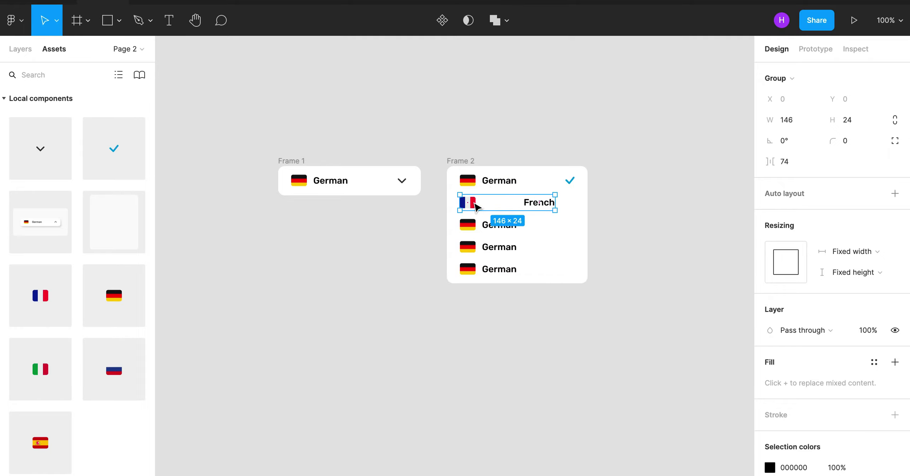
{"action": "left_click", "coordinate": [801, 162]}
{"action": "type", "text": "1"}
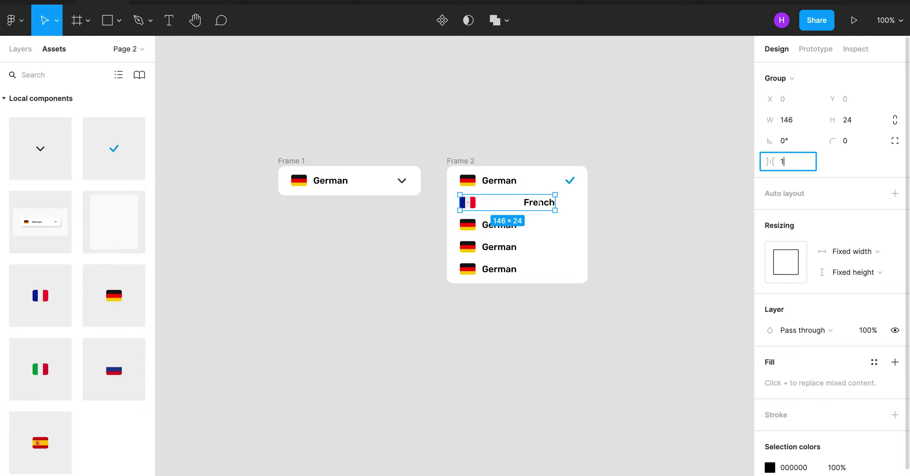
{"action": "type", "text": "0"}
{"action": "key", "text": "Return"}
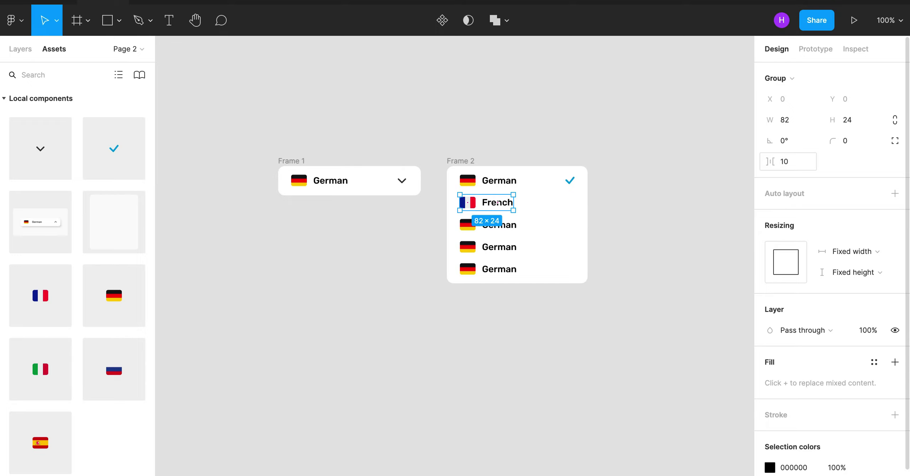
- Set Frame 2's auto-layout top and bottom padding to 16 px each
{"action": "left_click", "coordinate": [461, 166]}
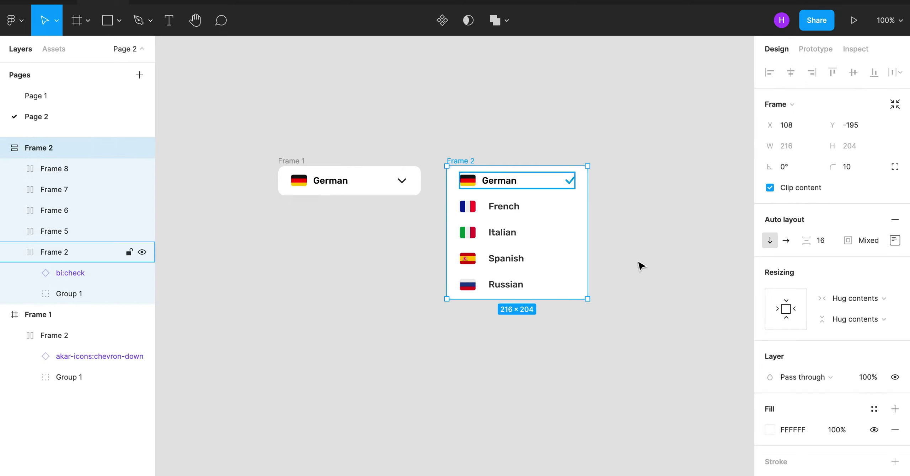
{"action": "left_click", "coordinate": [895, 241]}
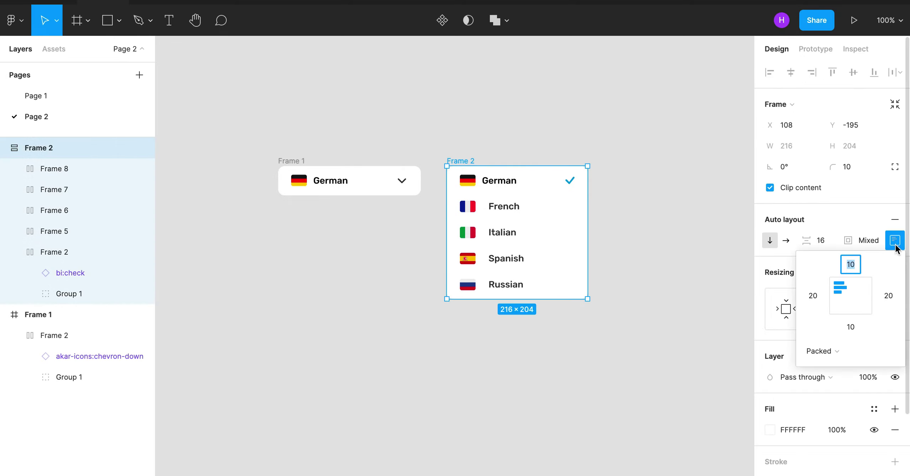
{"action": "left_click", "coordinate": [839, 295]}
{"action": "type", "text": "16"}
{"action": "key", "text": "Return"}
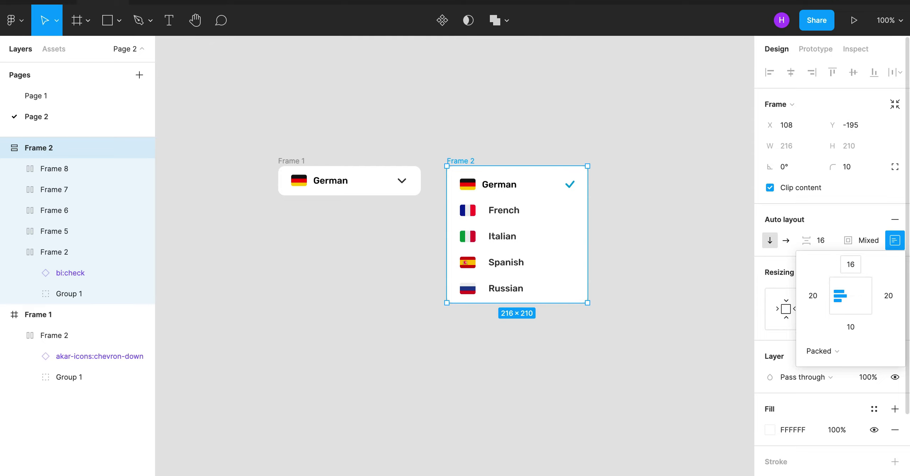
{"action": "left_click", "coordinate": [857, 331]}
{"action": "type", "text": "1"}
{"action": "type", "text": "6"}
{"action": "key", "text": "Return"}
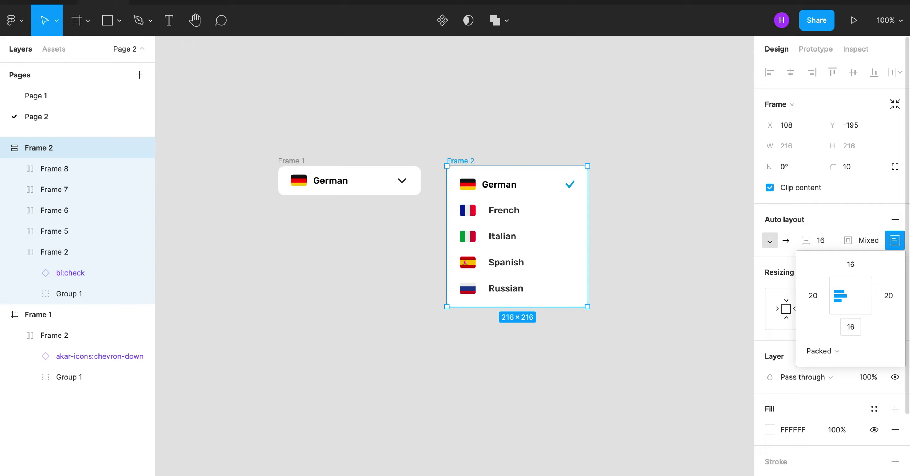
{"action": "left_click", "coordinate": [670, 327]}
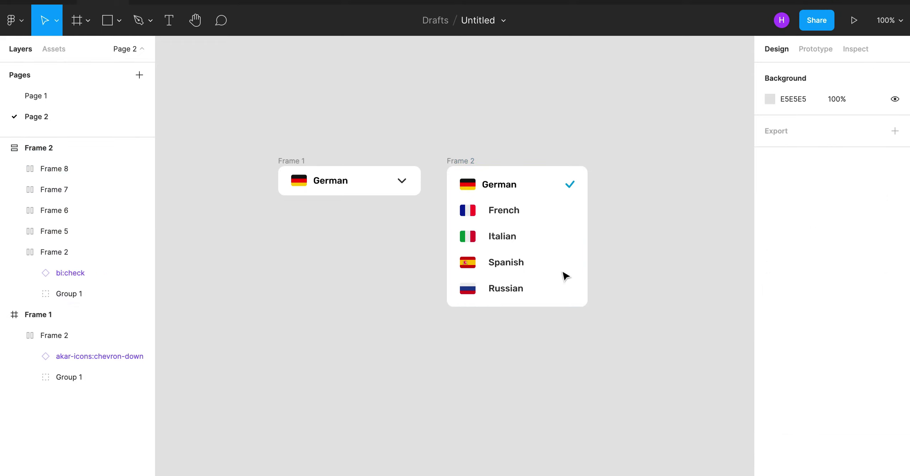
{"action": "left_click", "coordinate": [284, 164]}
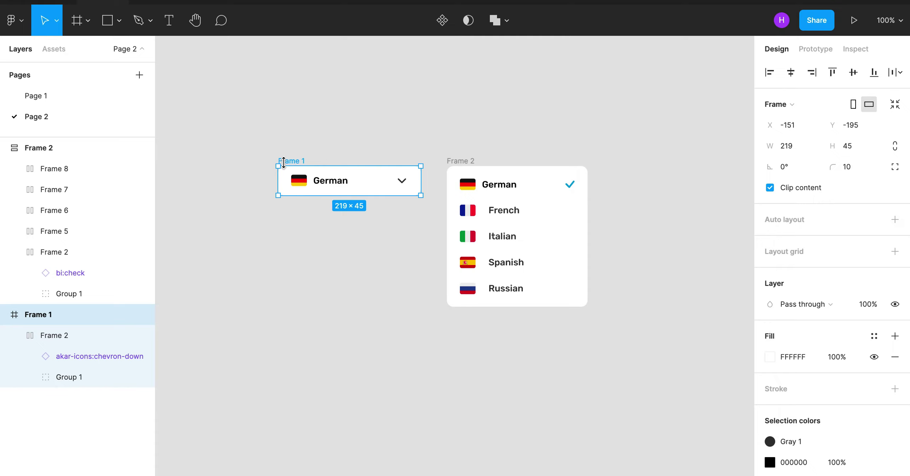
{"action": "left_click", "coordinate": [471, 164]}
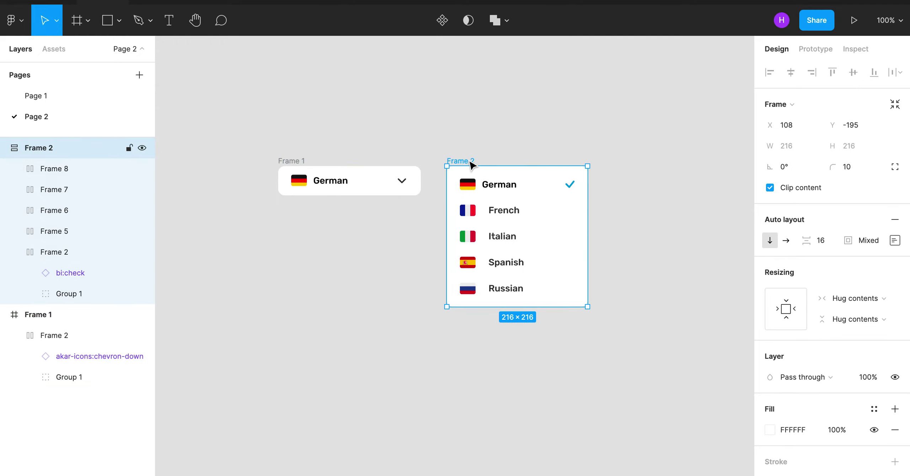
- Drag Frame 2 beneath Frame 1 so their left edges align at X −151
{"action": "left_click_drag", "start_coordinate": [472, 164], "coordinate": [301, 212]}
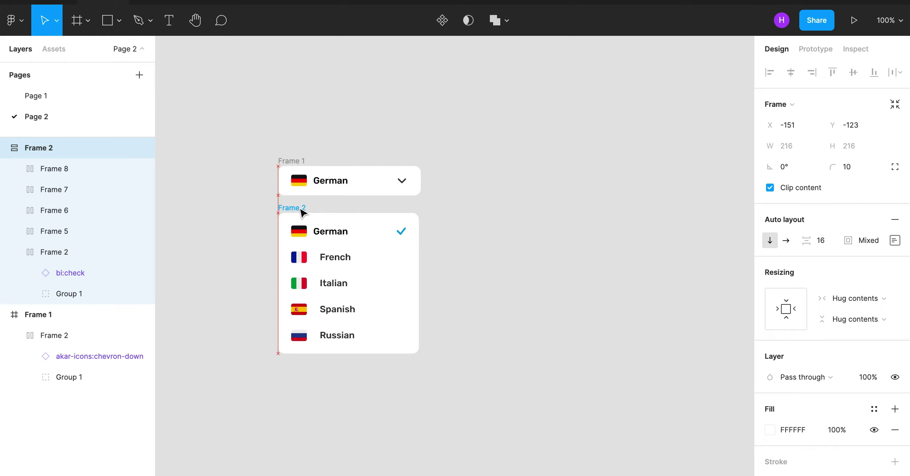
{"action": "left_click", "coordinate": [422, 197]}
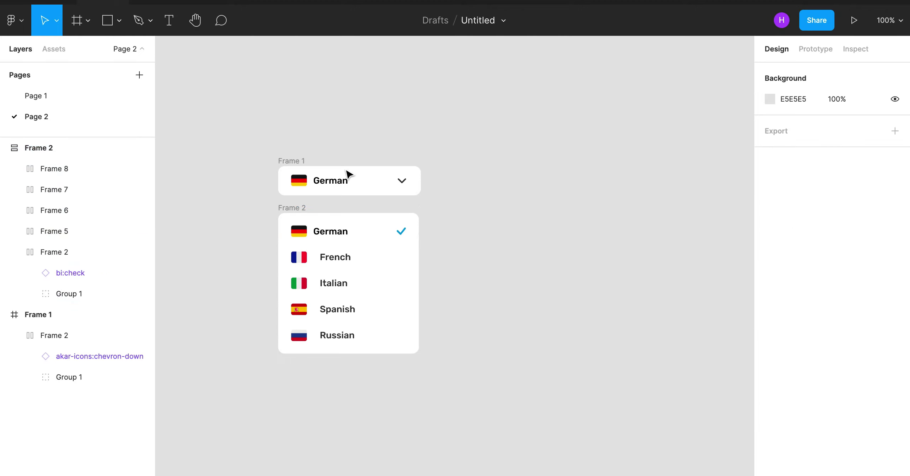
- Raise the German row's auto-layout gap from 74 to 77 so the language list widens to 219 px
{"action": "left_click", "coordinate": [301, 166]}
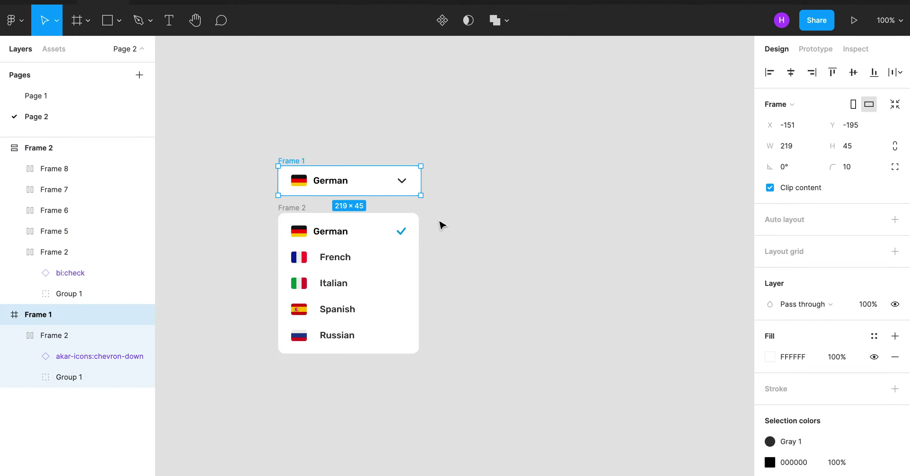
{"action": "left_click", "coordinate": [300, 210]}
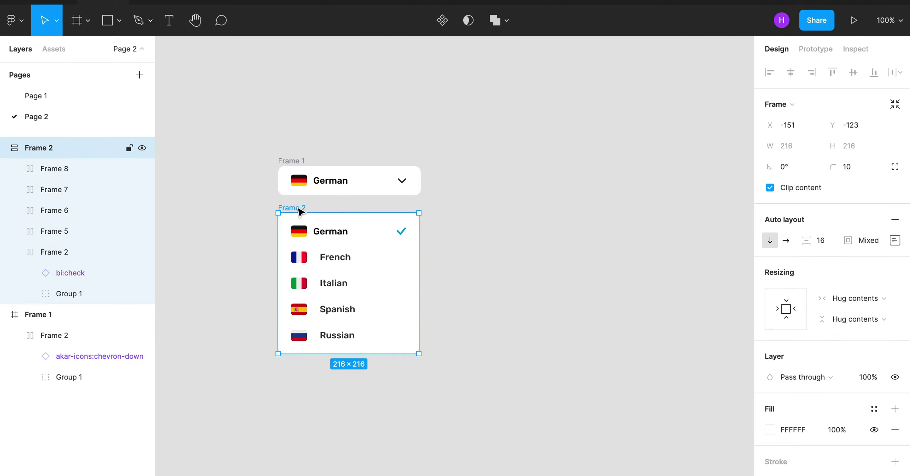
{"action": "left_click", "coordinate": [894, 241]}
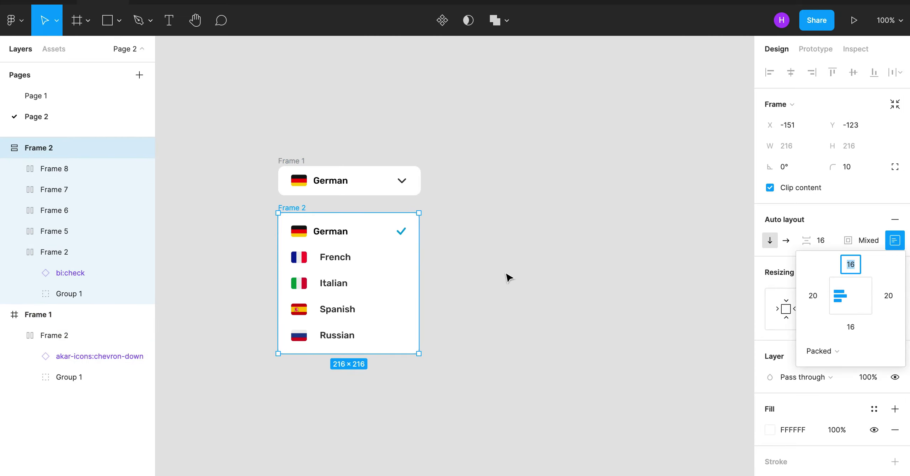
{"action": "left_click", "coordinate": [341, 235]}
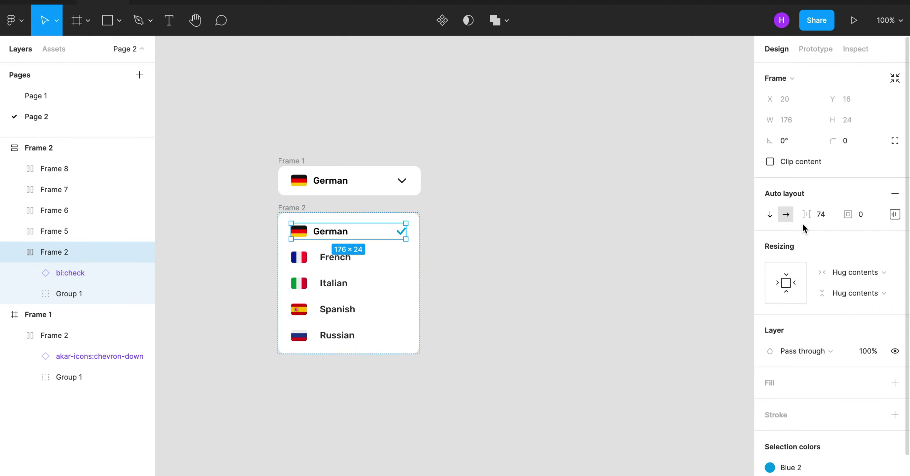
{"action": "left_click_drag", "start_coordinate": [804, 223], "coordinate": [813, 225]}
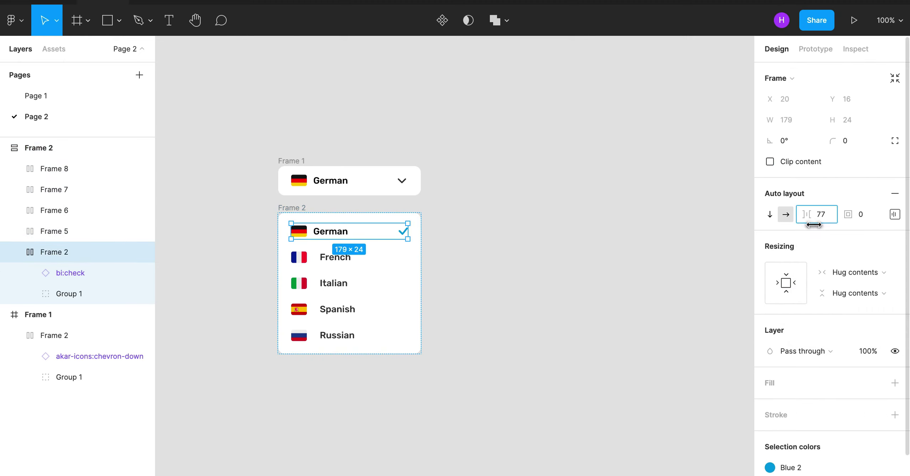
{"action": "left_click", "coordinate": [291, 208]}
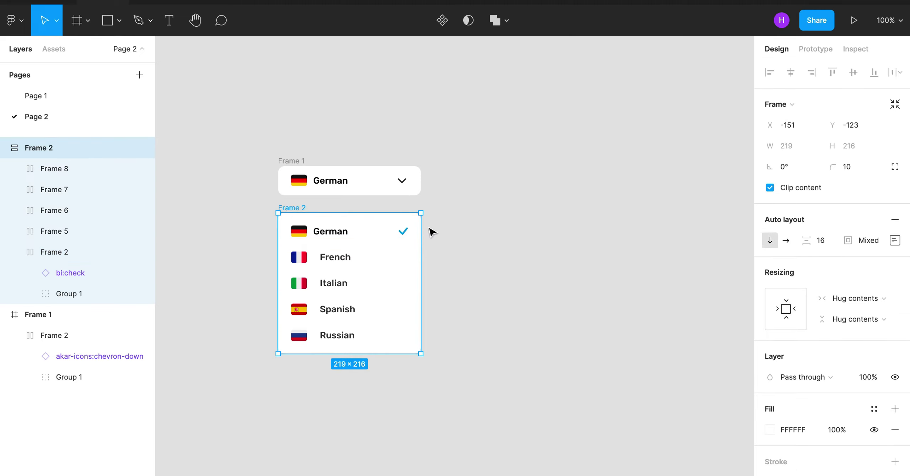
{"action": "left_click", "coordinate": [469, 256]}
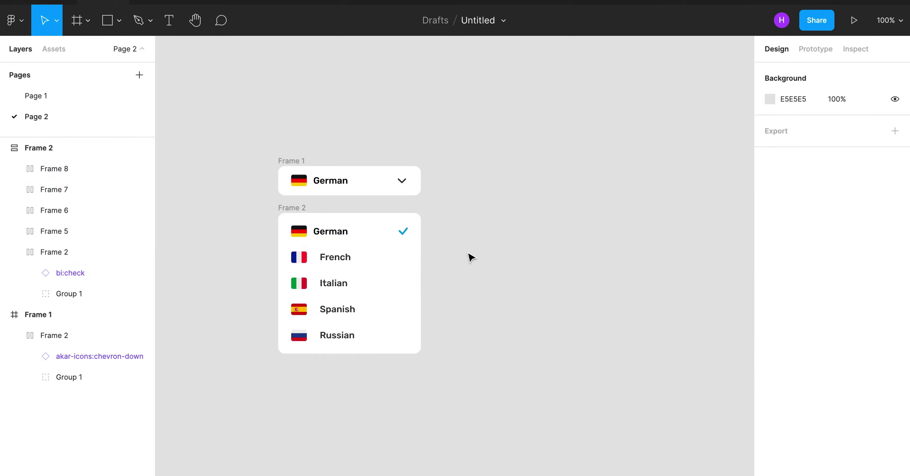
- Wrap the German header and language list together in a new Frame 9
{"action": "left_click", "coordinate": [301, 165]}
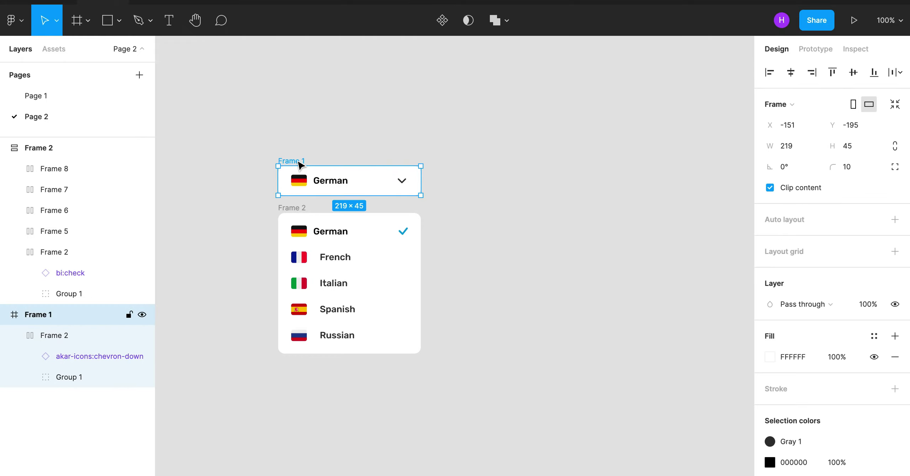
{"action": "left_click", "coordinate": [289, 206], "text": "shift"}
{"action": "right_click", "coordinate": [289, 206]}
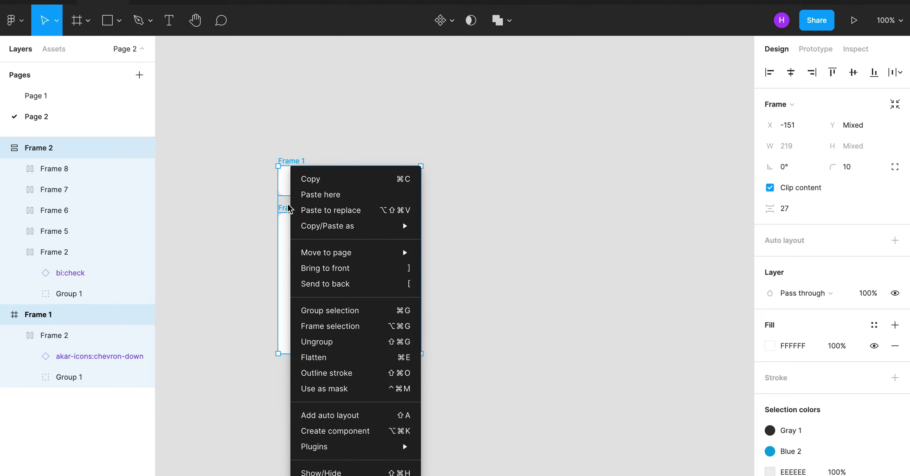
{"action": "left_click", "coordinate": [347, 330]}
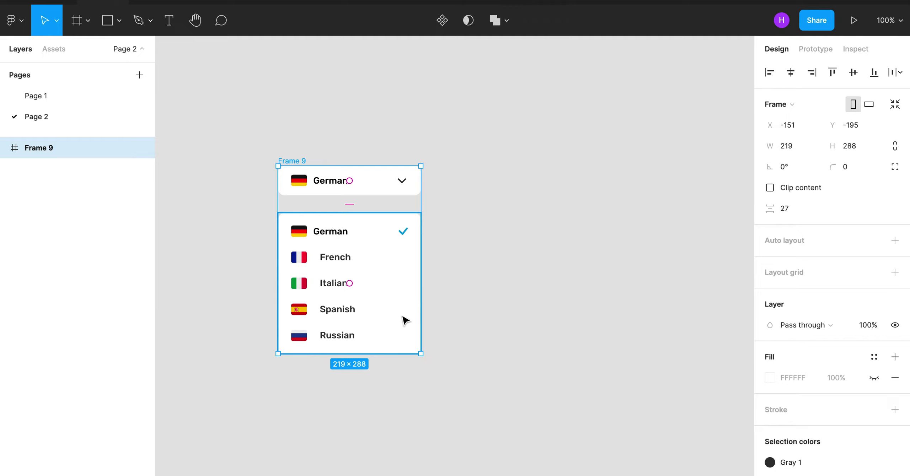
- Set Frame 9's spacing to 15 and trim its height to fit the list
{"action": "left_click", "coordinate": [784, 210]}
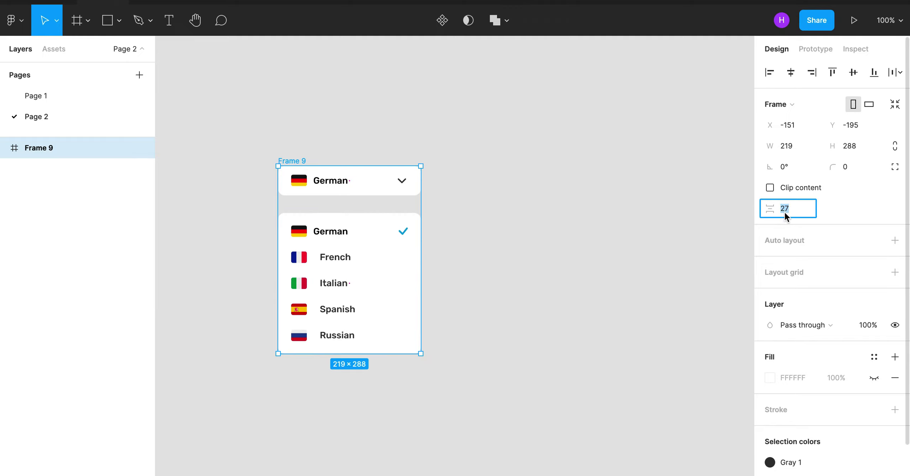
{"action": "type", "text": "15"}
{"action": "key", "text": "Return"}
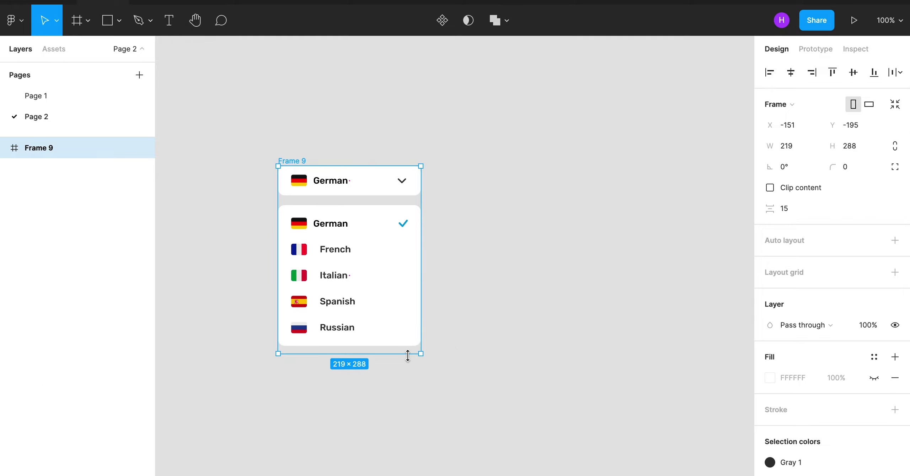
{"action": "left_click_drag", "start_coordinate": [402, 355], "coordinate": [400, 345]}
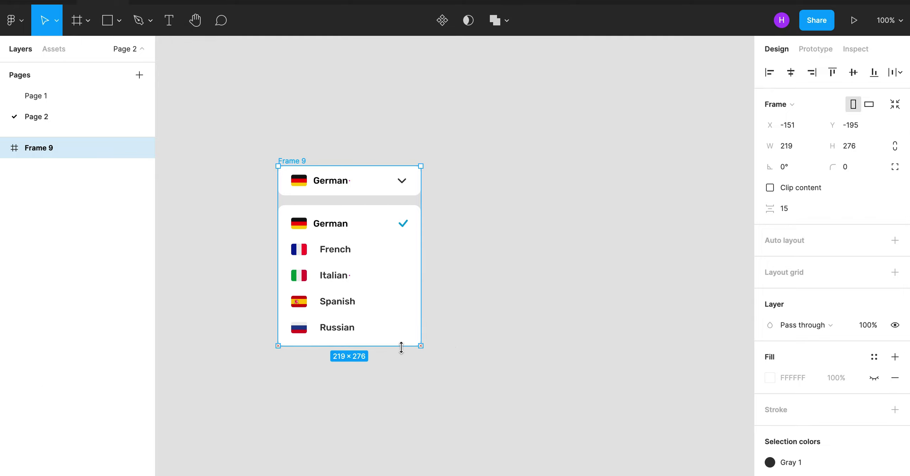
{"action": "left_click", "coordinate": [543, 373]}
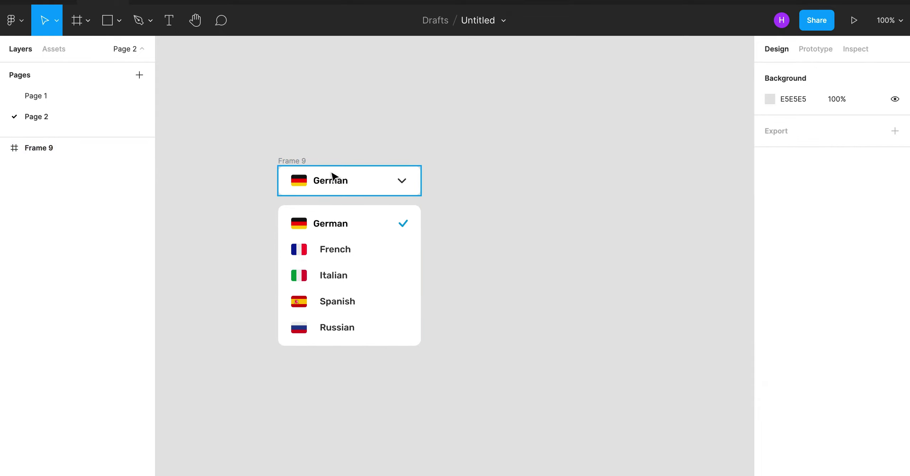
- Add a Drop shadow effect to the German header Frame 1 and adjust its values
{"action": "left_click", "coordinate": [356, 185]}
{"action": "scroll", "coordinate": [851, 376], "scroll_direction": "down", "scroll_amount": 4}
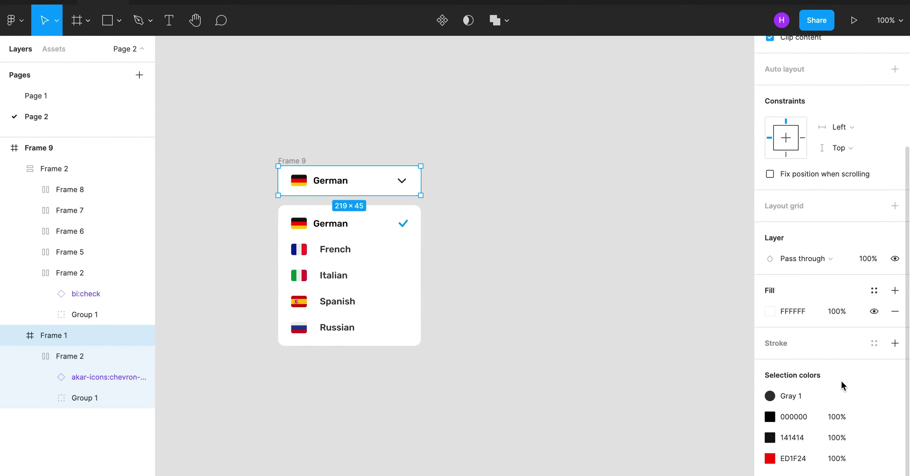
{"action": "scroll", "coordinate": [841, 382], "scroll_direction": "down", "scroll_amount": 1}
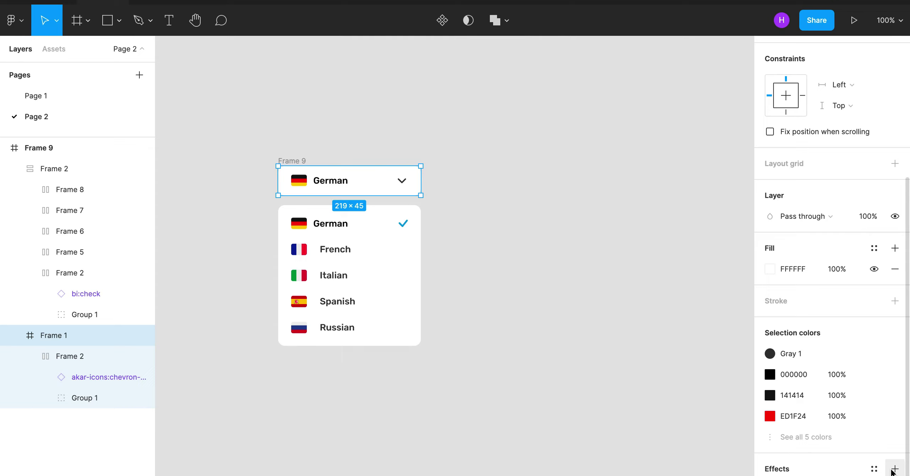
{"action": "left_click", "coordinate": [893, 469]}
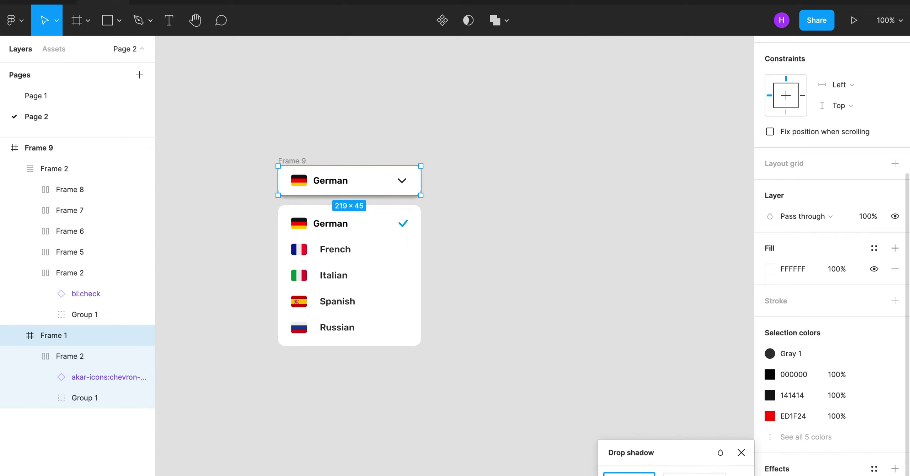
{"action": "key", "text": "Tab"}
{"action": "key", "text": "Return"}
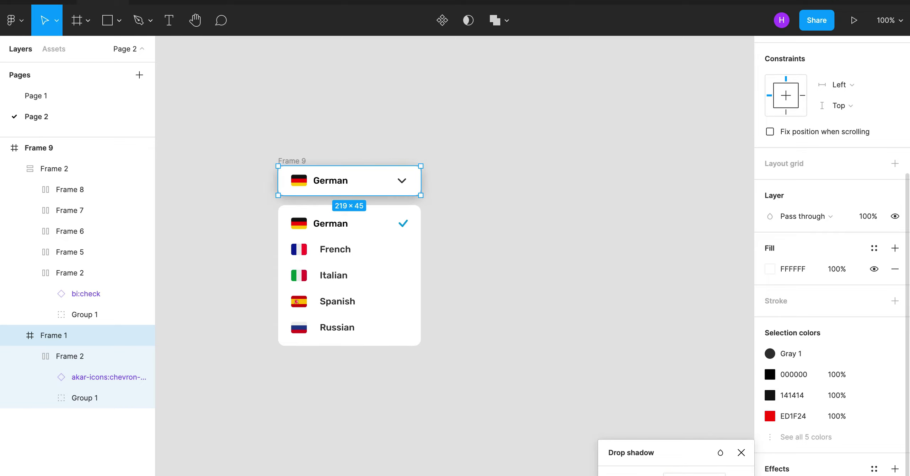
{"action": "key", "text": "Tab"}
{"action": "key", "text": "Tab"}
{"action": "key", "text": "Escape"}
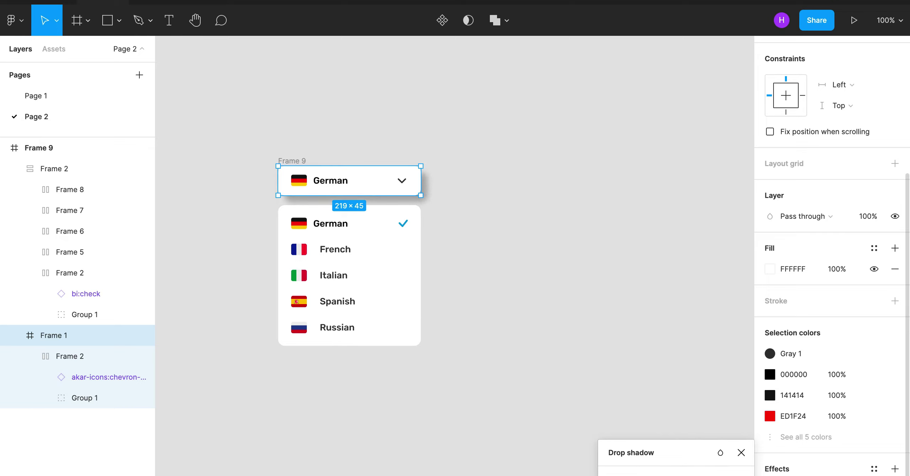
- Add a matching Drop shadow effect to the language list Frame 2
{"action": "left_click", "coordinate": [393, 318]}
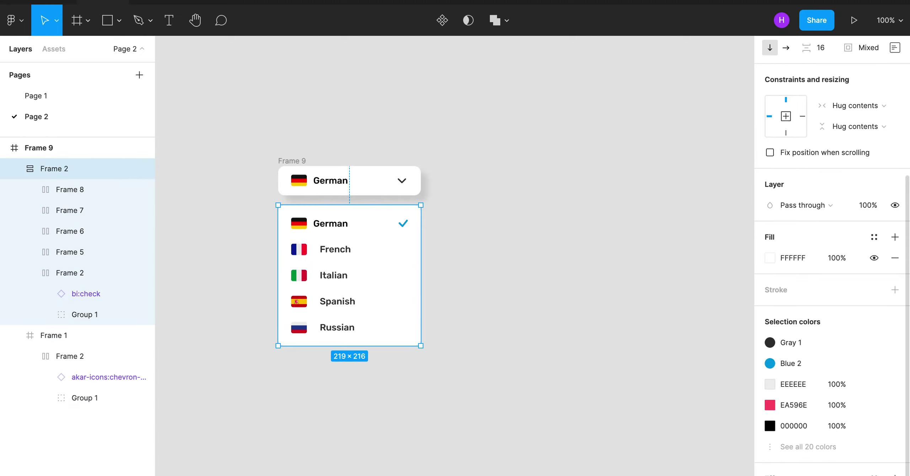
{"action": "left_click", "coordinate": [894, 474]}
{"action": "left_click", "coordinate": [770, 475]}
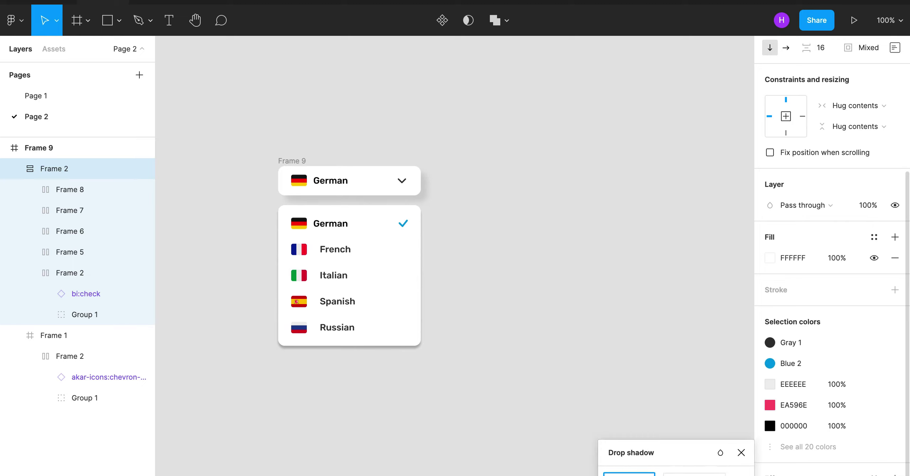
{"action": "key", "text": "Tab"}
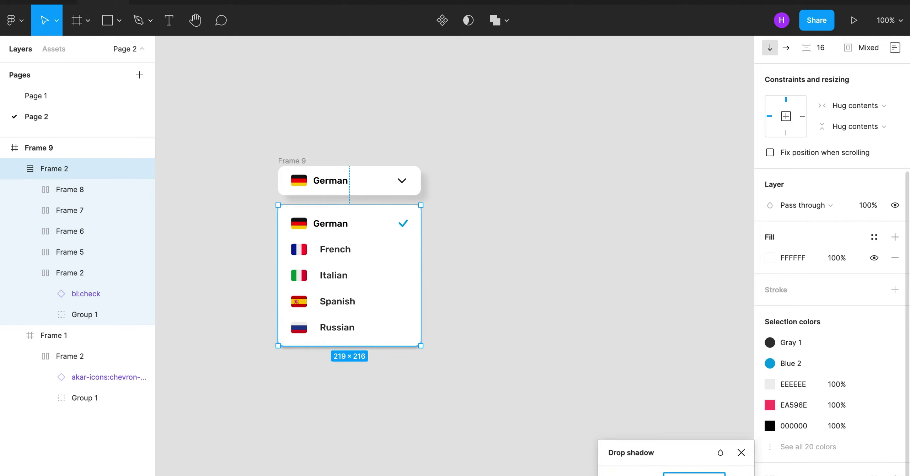
{"action": "key", "text": "Tab"}
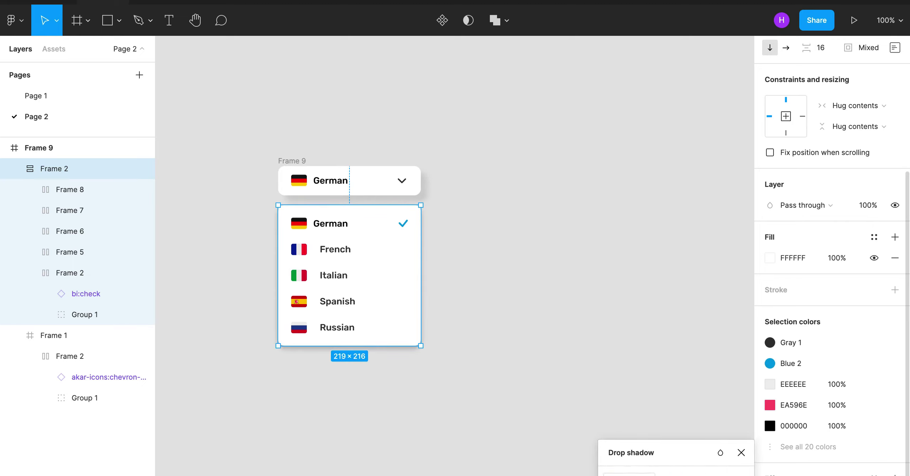
{"action": "key", "text": "Tab"}
{"action": "key", "text": "Tab"}
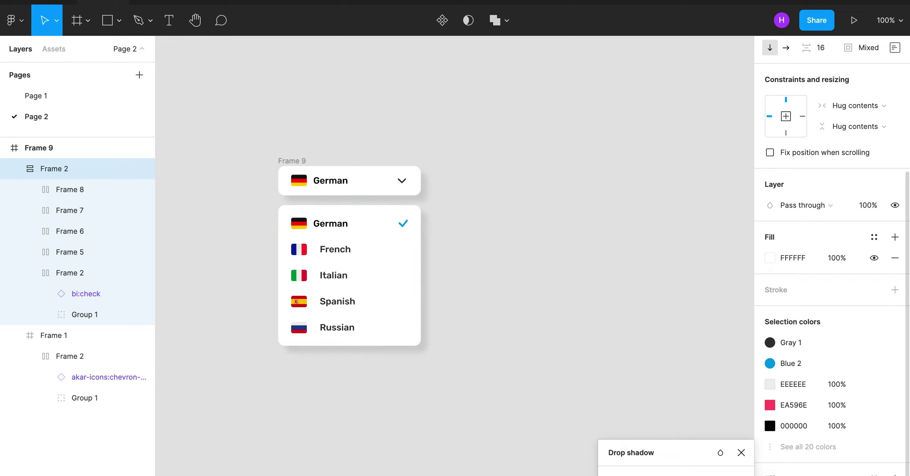
{"action": "left_click", "coordinate": [740, 452]}
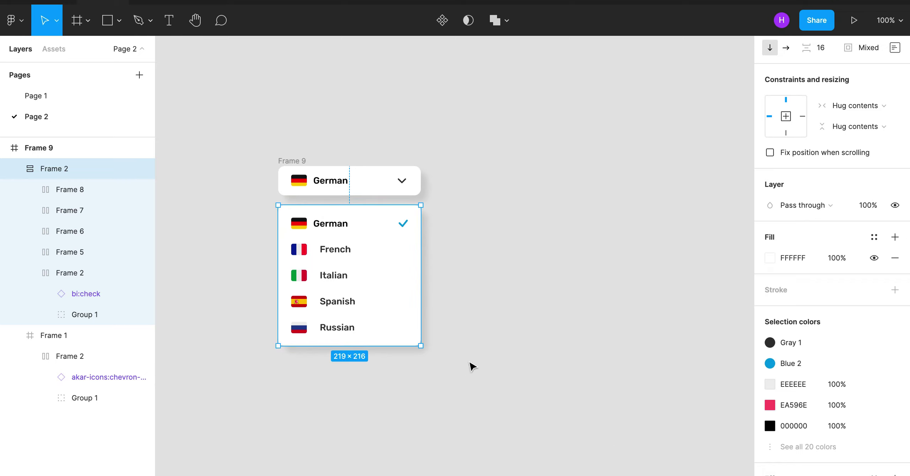
{"action": "left_click", "coordinate": [487, 295]}
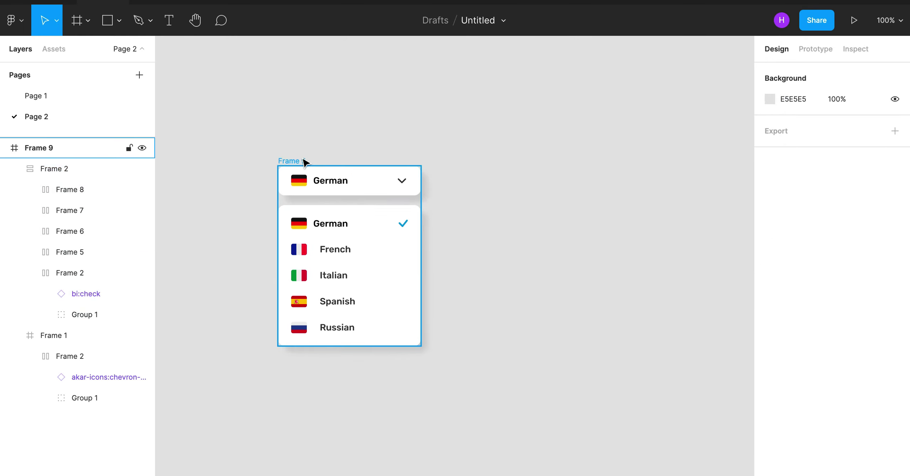
- Duplicate Frame 9 as Frame 10 beside it
{"action": "left_click", "coordinate": [304, 161]}
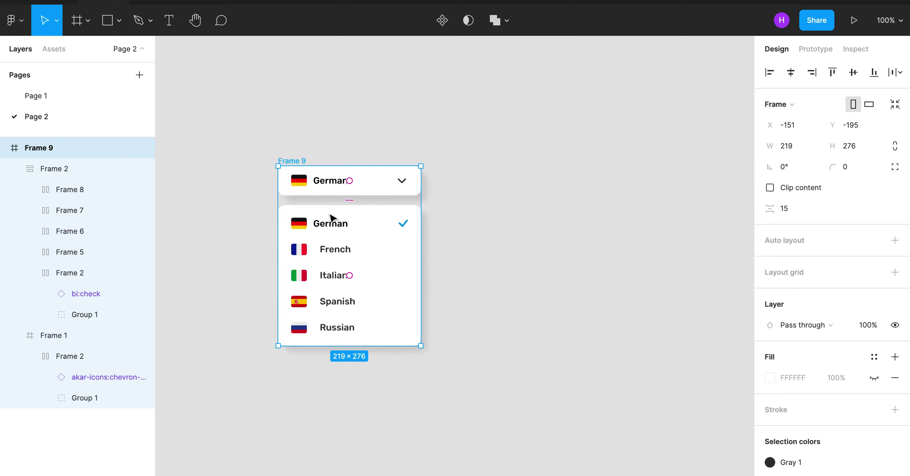
{"action": "right_click", "coordinate": [364, 236]}
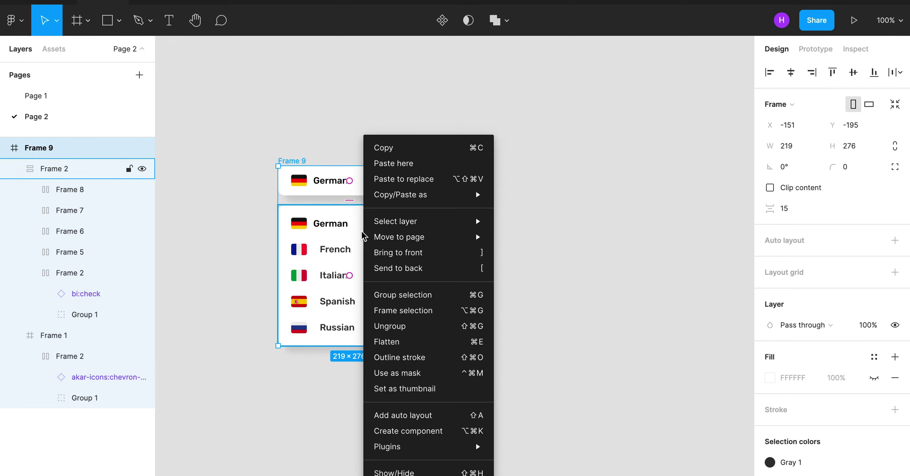
{"action": "left_click", "coordinate": [505, 263]}
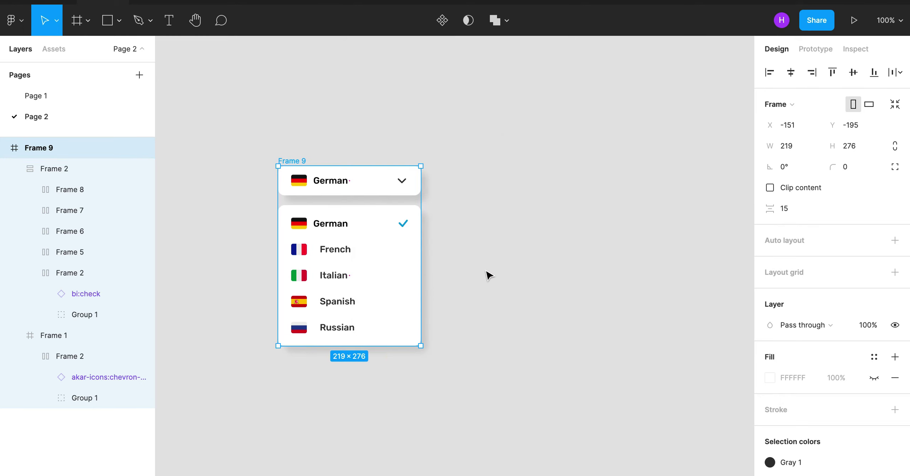
{"action": "key", "text": "ctrl+d"}
- Try shortening Frame 9's language list, then undo to keep it 219 × 216
{"action": "left_click", "coordinate": [359, 248]}
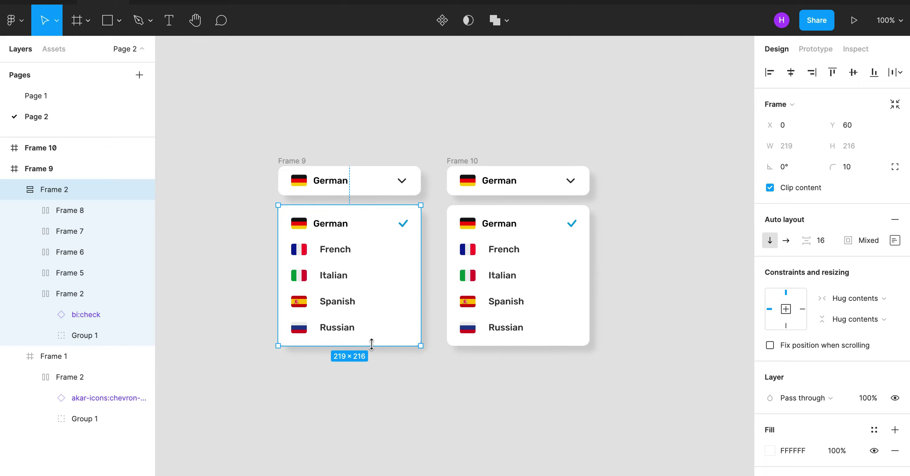
{"action": "left_click_drag", "start_coordinate": [371, 344], "coordinate": [373, 227]}
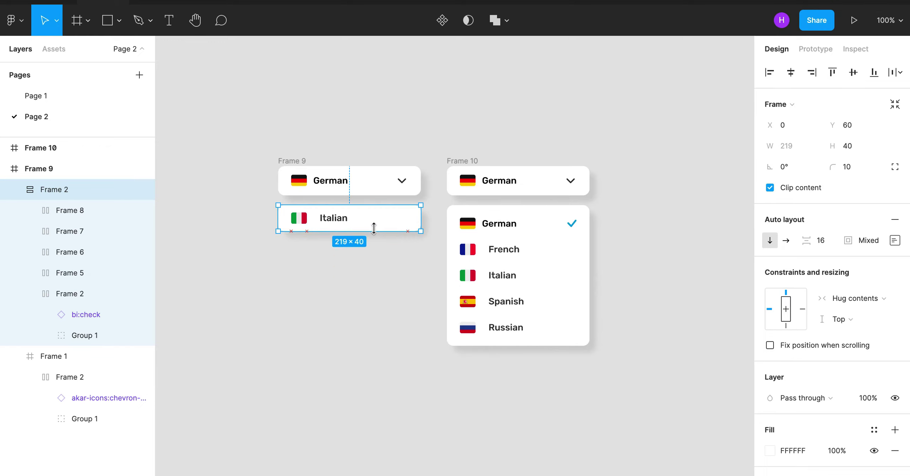
{"action": "left_click_drag", "start_coordinate": [374, 228], "coordinate": [375, 209]}
{"action": "key", "text": "ctrl+z"}
{"action": "key", "text": "ctrl+z"}
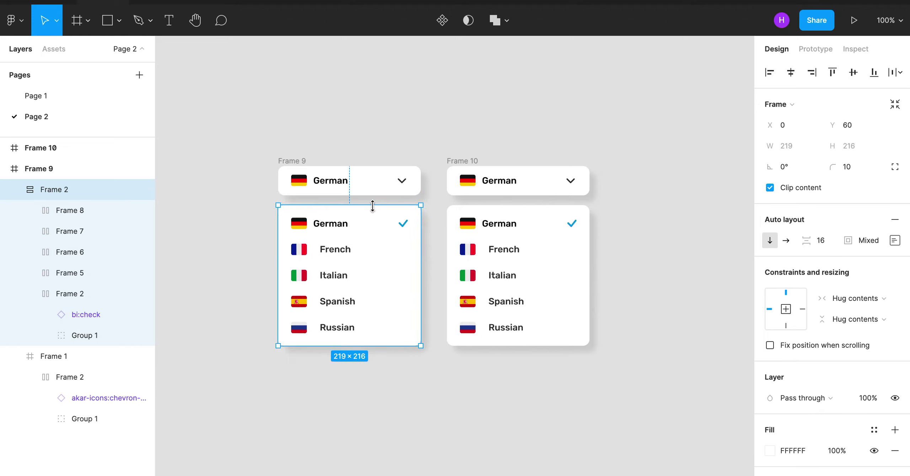
- Remove Frame 10 and move the list Frame 2 below Frame 1 in the Layers panel
{"action": "key", "text": "ctrl+z"}
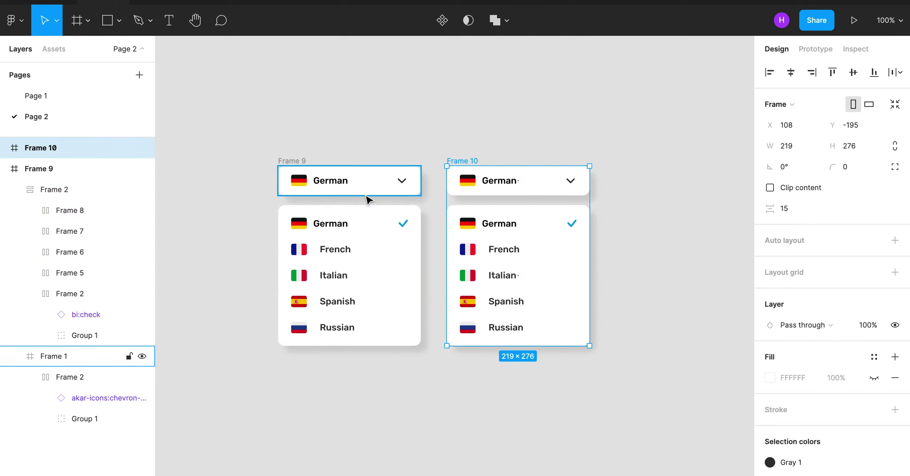
{"action": "key", "text": "ctrl+z"}
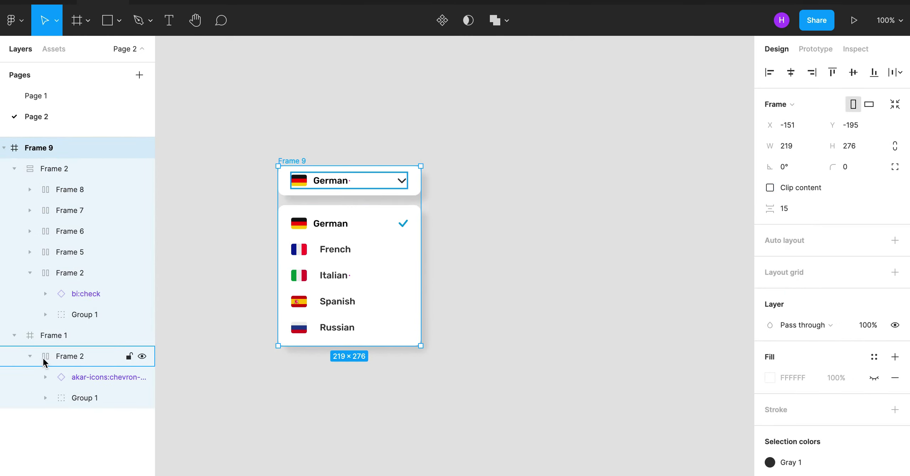
{"action": "left_click", "coordinate": [14, 336]}
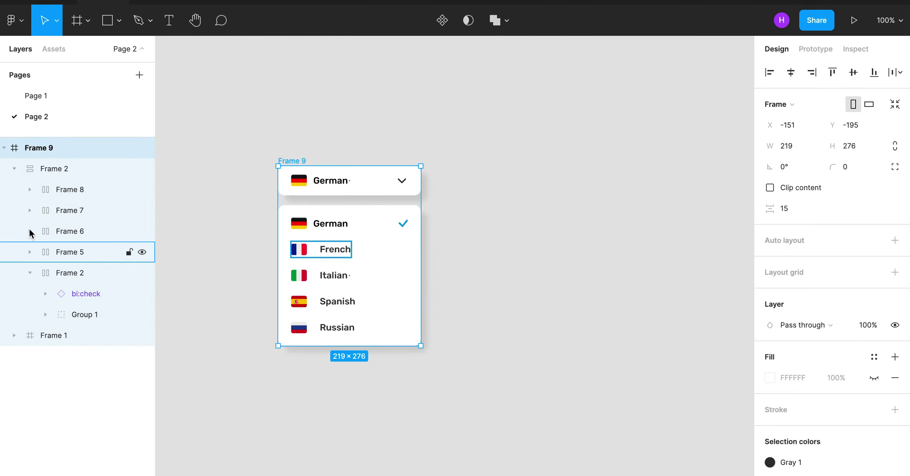
{"action": "left_click", "coordinate": [14, 169]}
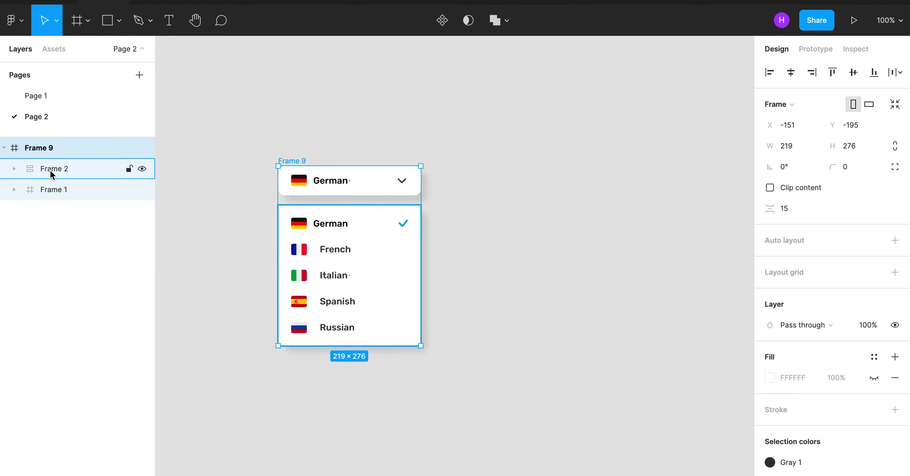
{"action": "left_click", "coordinate": [61, 170]}
{"action": "left_click_drag", "start_coordinate": [61, 167], "coordinate": [56, 201]}
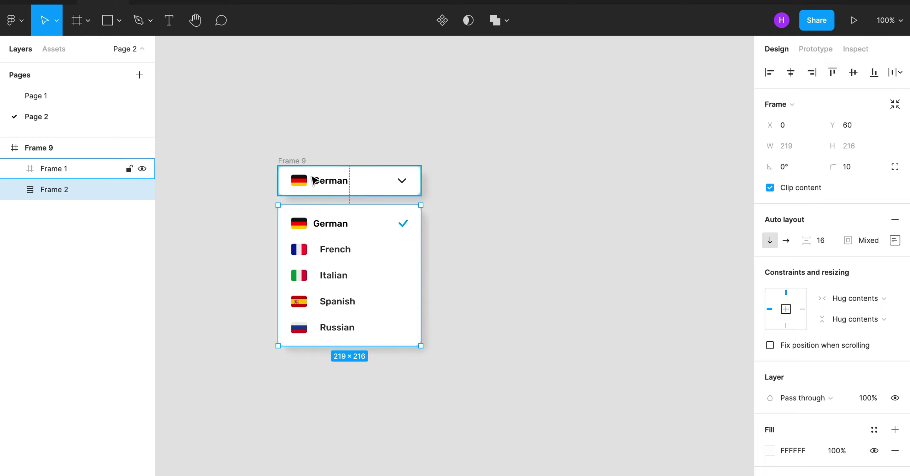
- Duplicate Frame 9 again as Frame 10
{"action": "left_click", "coordinate": [297, 162]}
{"action": "key", "text": "ctrl+d"}
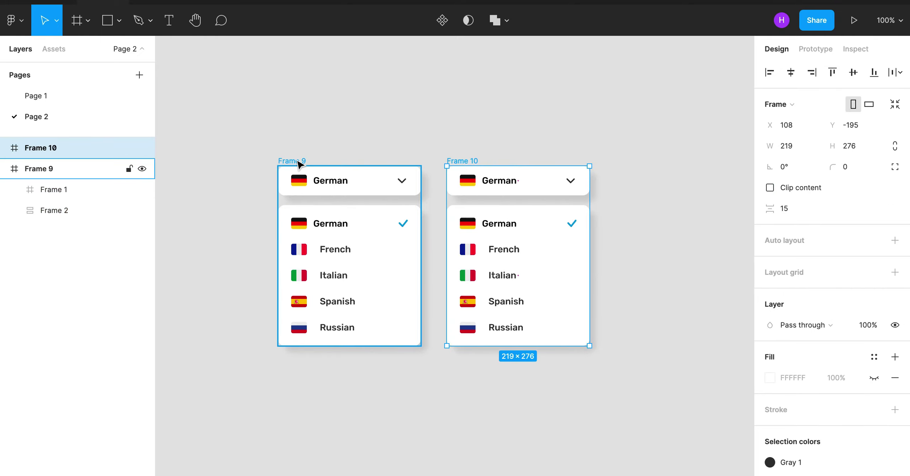
{"action": "left_click", "coordinate": [346, 265]}
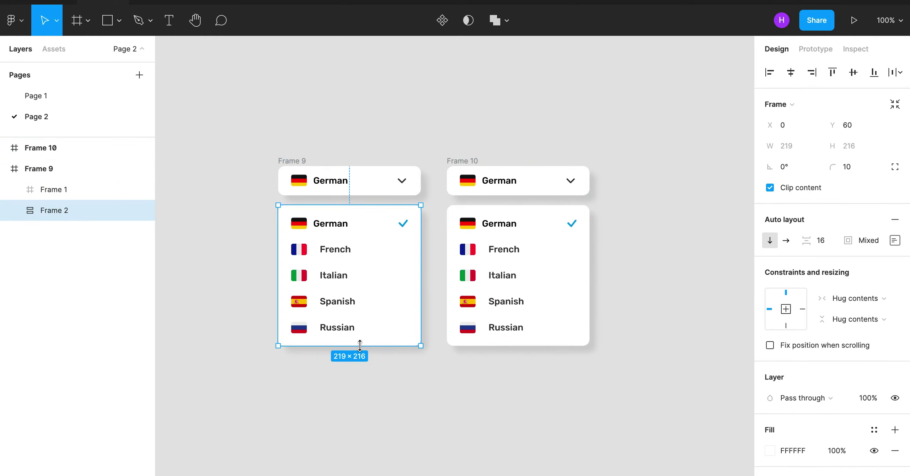
- Collapse Frame 9's list to 219 × 21 and tuck it behind the German header
{"action": "left_click_drag", "start_coordinate": [359, 340], "coordinate": [368, 219]}
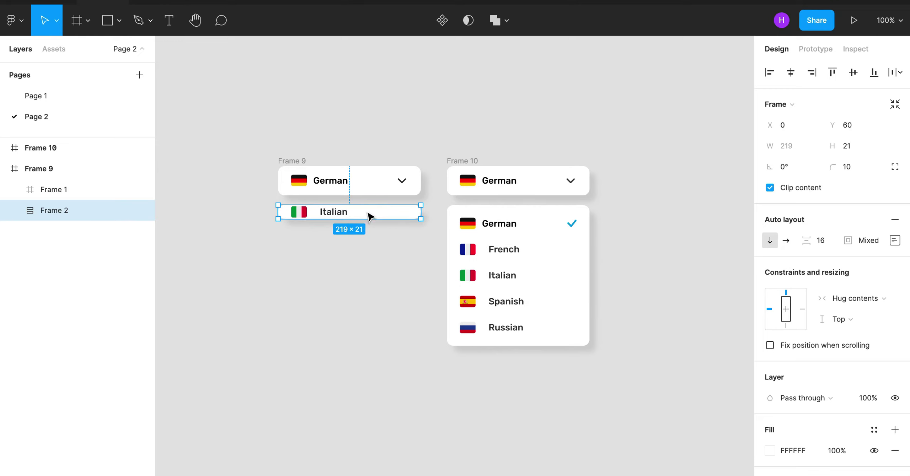
{"action": "left_click_drag", "start_coordinate": [368, 215], "coordinate": [368, 205]}
{"action": "key", "text": "shift+Up"}
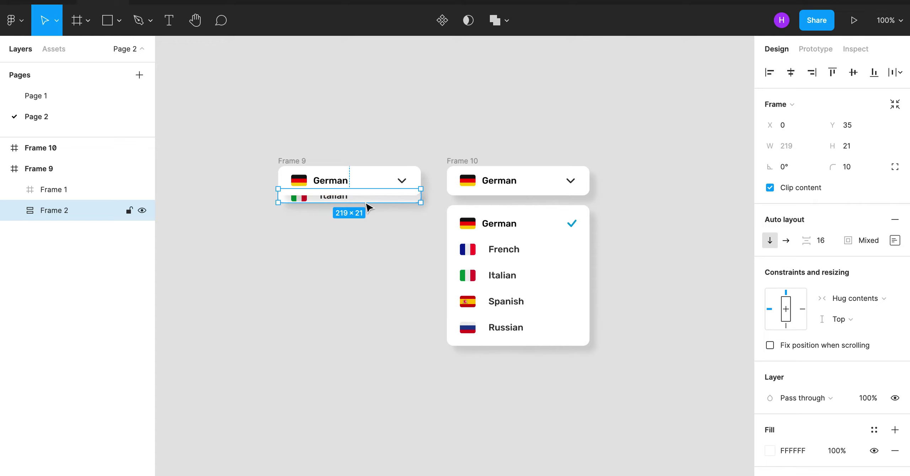
{"action": "key", "text": "Up"}
{"action": "key", "text": "Up"}
{"action": "key", "text": "Up"}
{"action": "key", "text": "Up"}
{"action": "key", "text": "Up"}
{"action": "key", "text": "Up"}
{"action": "key", "text": "Up"}
{"action": "key", "text": "Up"}
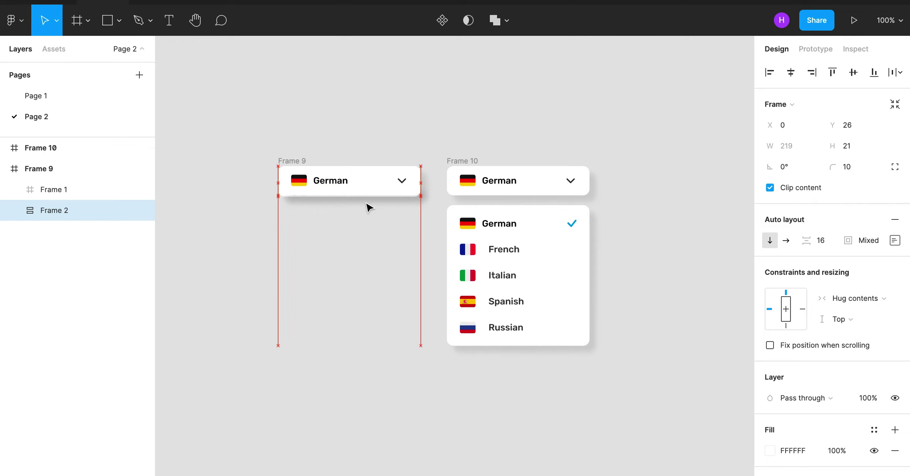
{"action": "key", "text": "Up"}
{"action": "key", "text": "Up"}
{"action": "key", "text": "Up"}
{"action": "key", "text": "Up"}
{"action": "key", "text": "Up"}
{"action": "key", "text": "Up"}
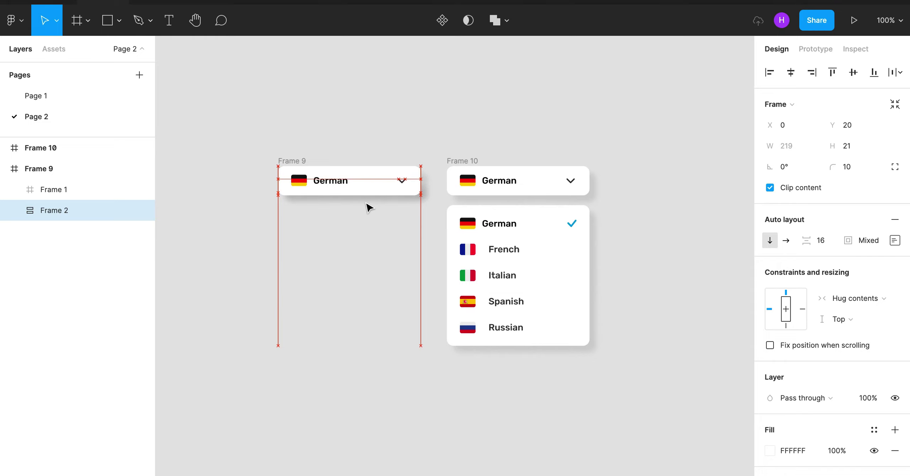
{"action": "key", "text": "Up"}
{"action": "key", "text": "Up"}
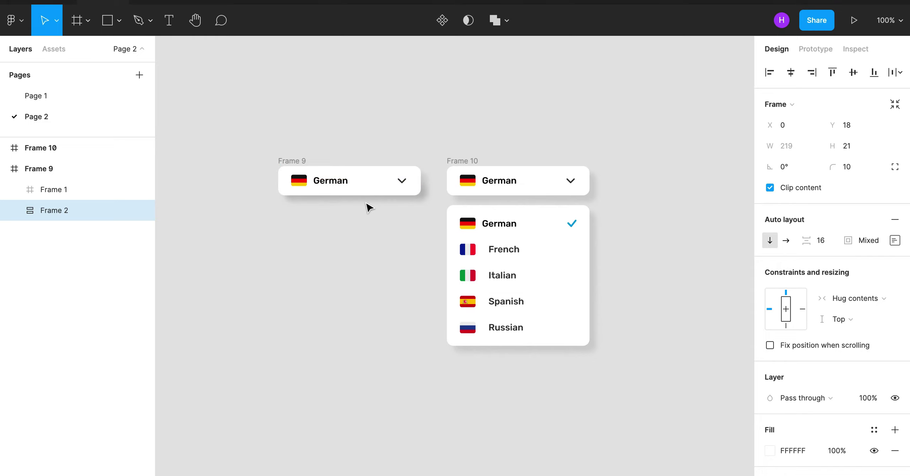
{"action": "left_click", "coordinate": [398, 257]}
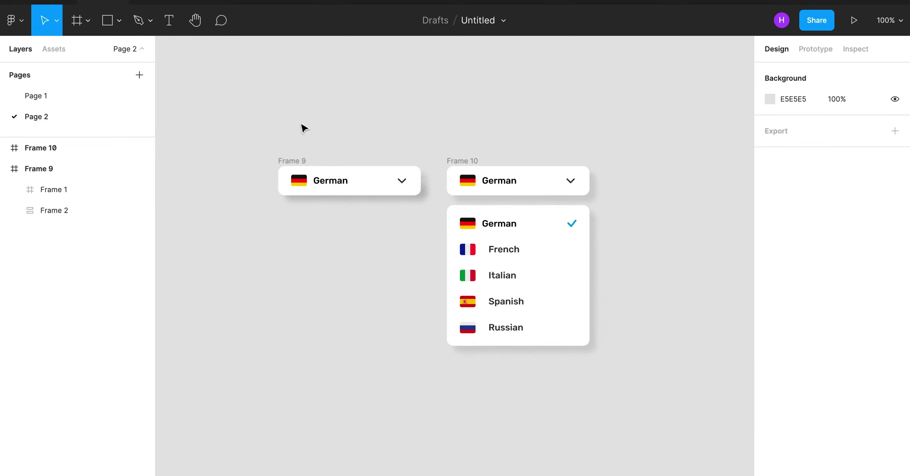
- Combine Frame 9 and Frame 10 into the component set Component 1
{"action": "left_click_drag", "start_coordinate": [255, 120], "coordinate": [628, 384]}
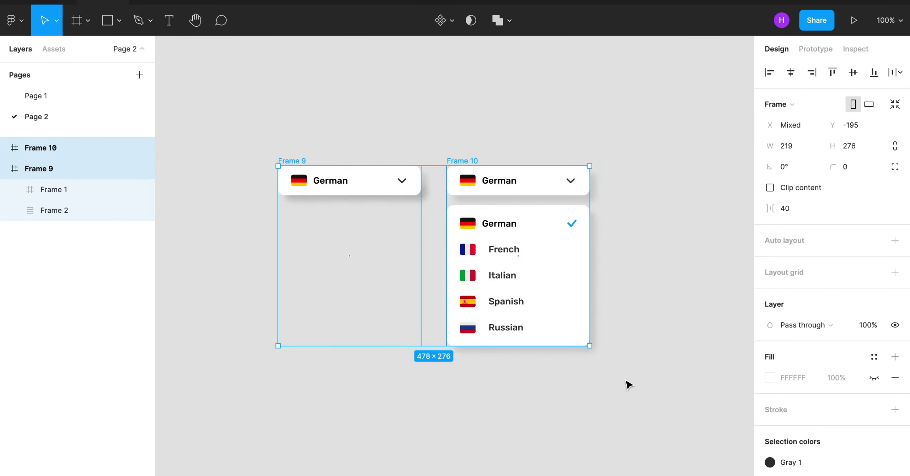
{"action": "left_click", "coordinate": [457, 21]}
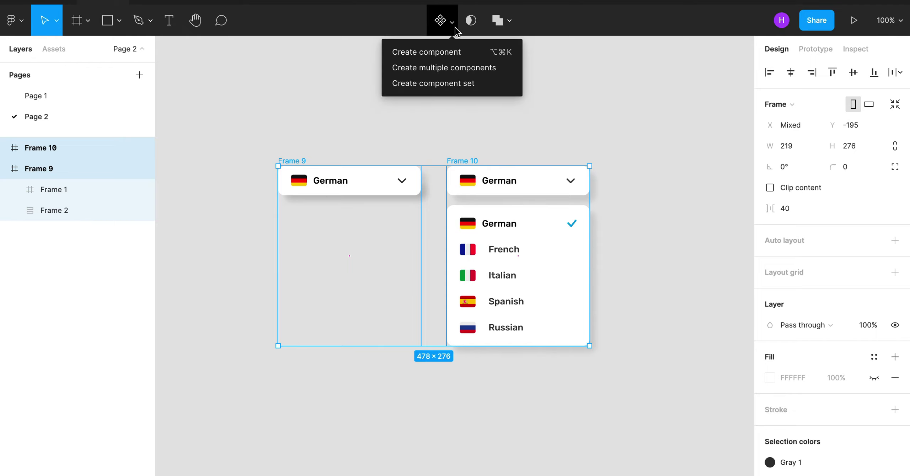
{"action": "left_click", "coordinate": [432, 86]}
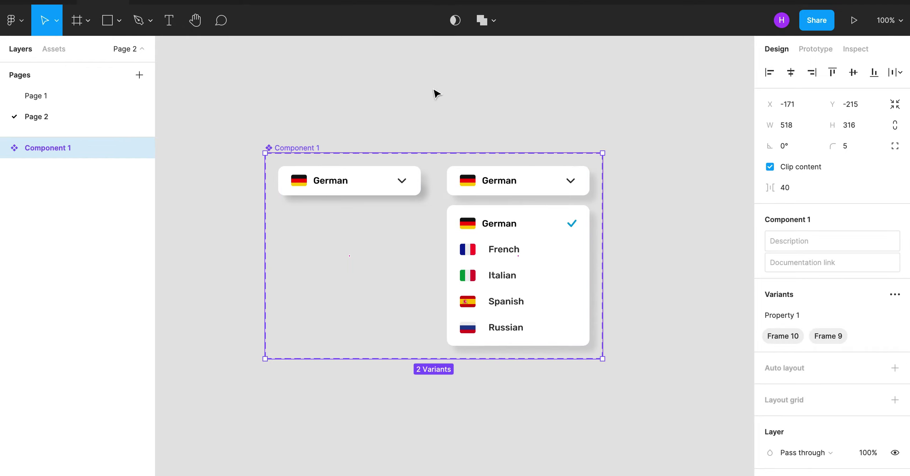
- Select the chevron icon in the closed variant's German header
{"action": "left_click", "coordinate": [393, 181]}
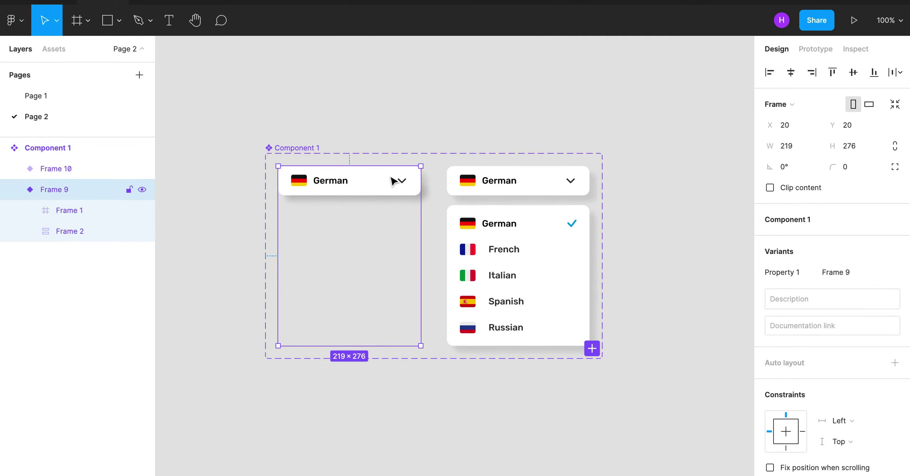
{"action": "left_click", "coordinate": [399, 185]}
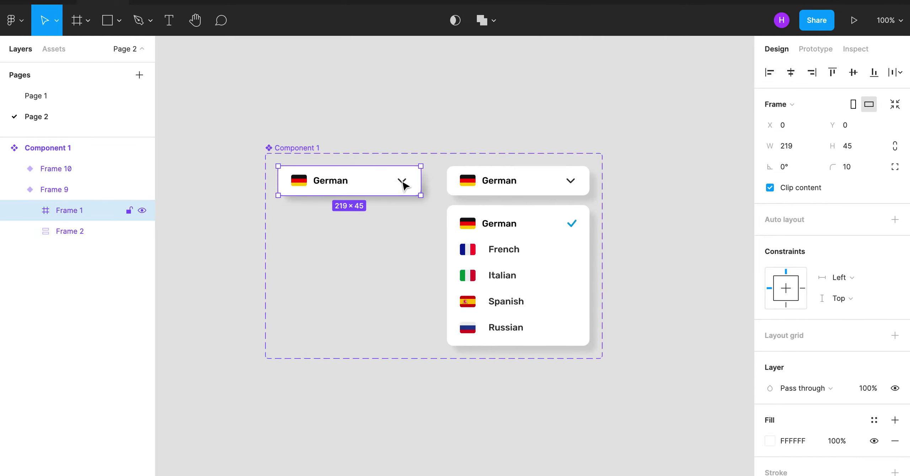
{"action": "double_click", "coordinate": [403, 184]}
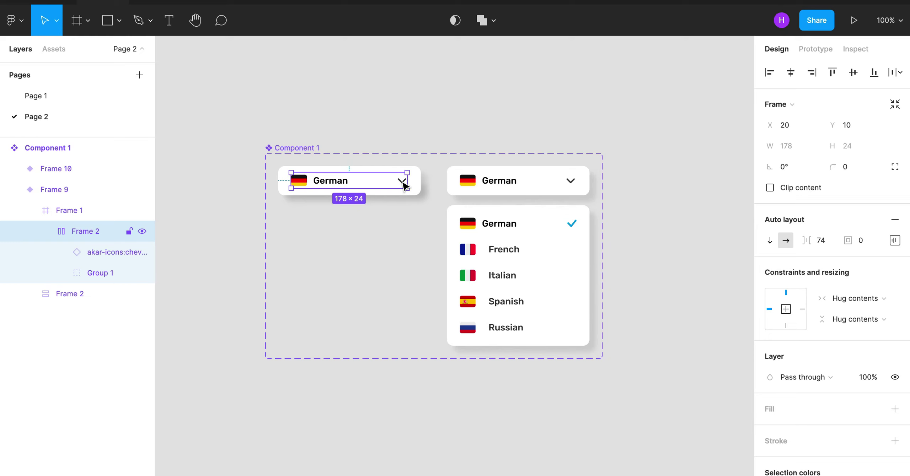
{"action": "double_click", "coordinate": [404, 184]}
- Link the chevron On click to Frame 10 with a Smart animate transition
{"action": "left_click", "coordinate": [816, 49]}
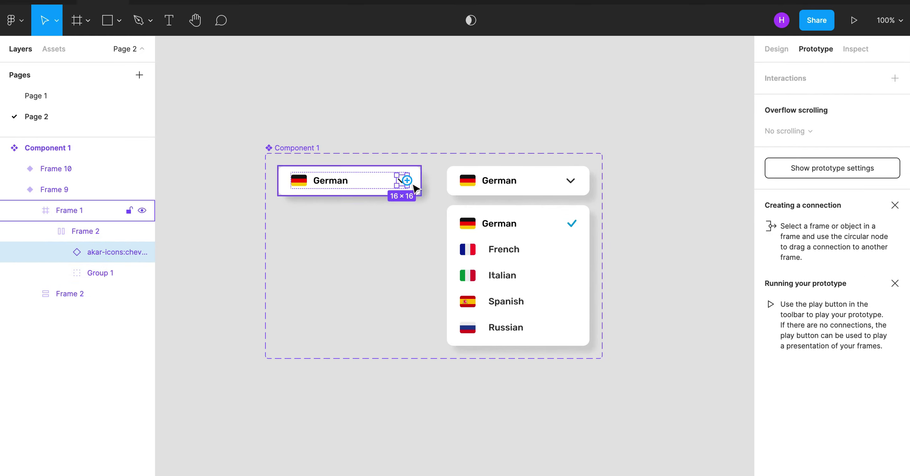
{"action": "left_click_drag", "start_coordinate": [407, 180], "coordinate": [459, 226]}
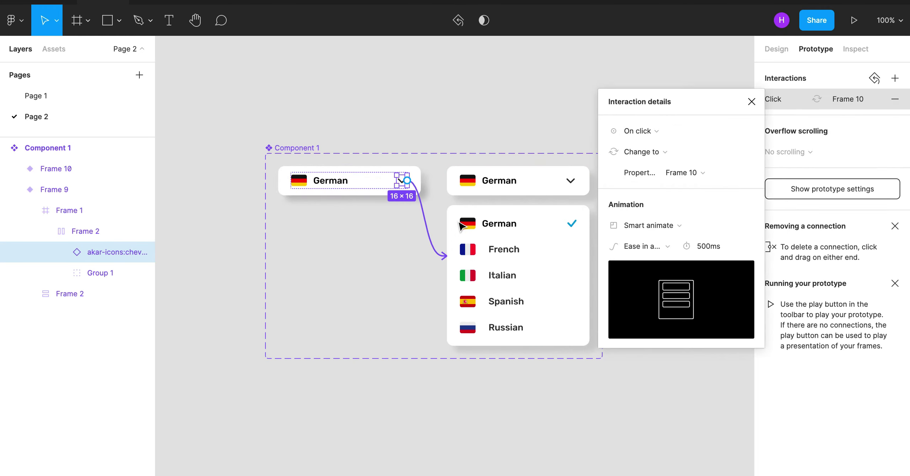
{"action": "left_click", "coordinate": [645, 131]}
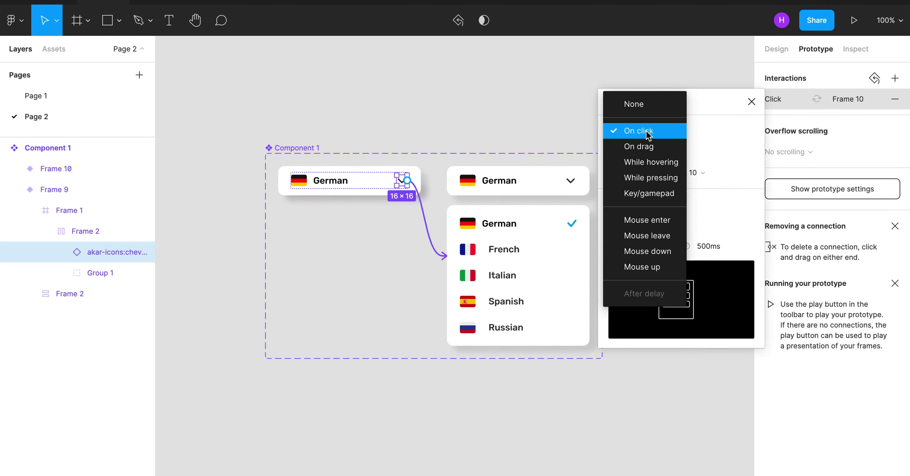
{"action": "left_click", "coordinate": [646, 134]}
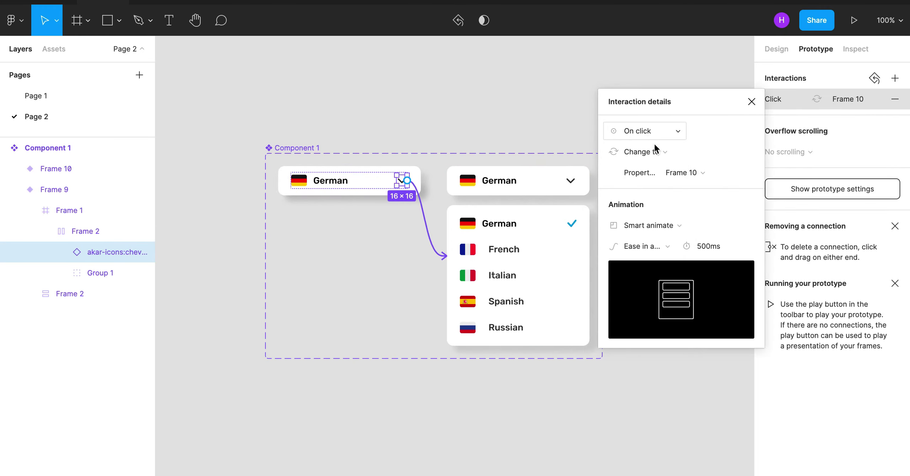
{"action": "left_click", "coordinate": [674, 224]}
- Keep the easing at Ease in and out back, 500ms, and close the interaction details
{"action": "left_click", "coordinate": [665, 245]}
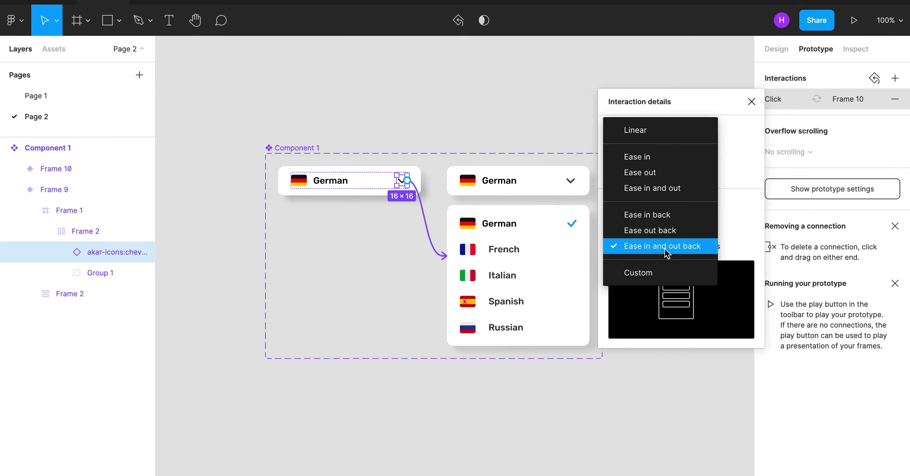
{"action": "left_click", "coordinate": [684, 251]}
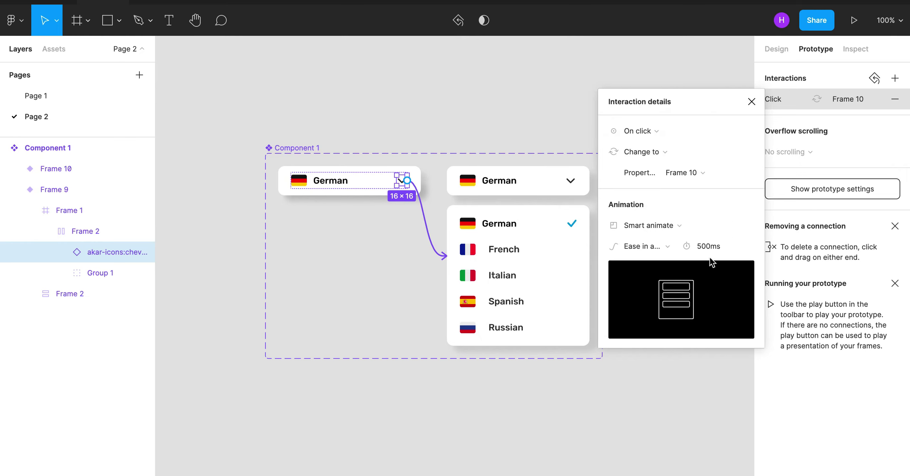
{"action": "left_click", "coordinate": [751, 102]}
{"action": "scroll", "coordinate": [487, 142], "scroll_direction": "up", "scroll_amount": 2}
{"action": "scroll", "coordinate": [487, 142], "scroll_direction": "down", "scroll_amount": 2}
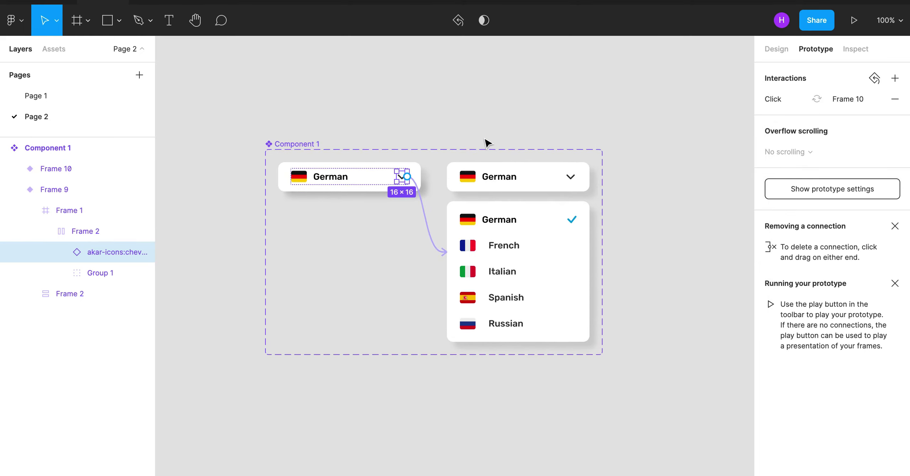
{"action": "scroll", "coordinate": [487, 143], "scroll_direction": "down", "scroll_amount": 2}
{"action": "mouse_move", "coordinate": [45, 111]}
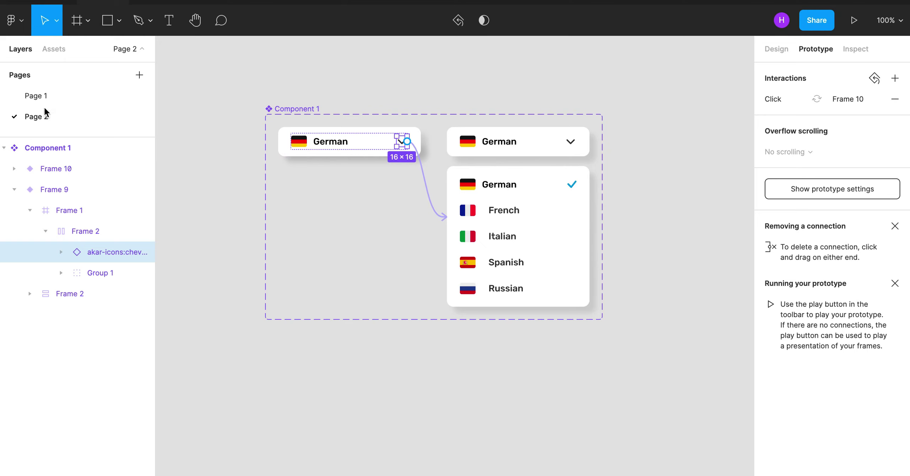
- Locate the Frame 9 component under Local components, then return to Page 2
{"action": "left_click", "coordinate": [54, 50]}
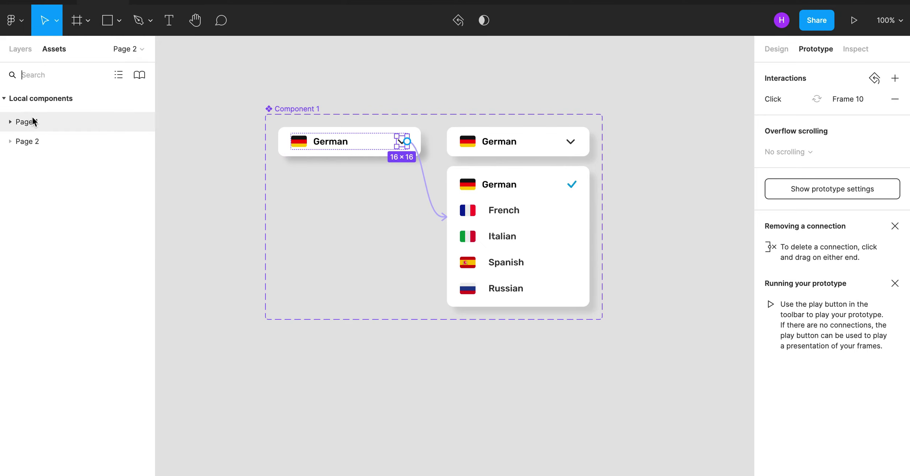
{"action": "left_click", "coordinate": [17, 144]}
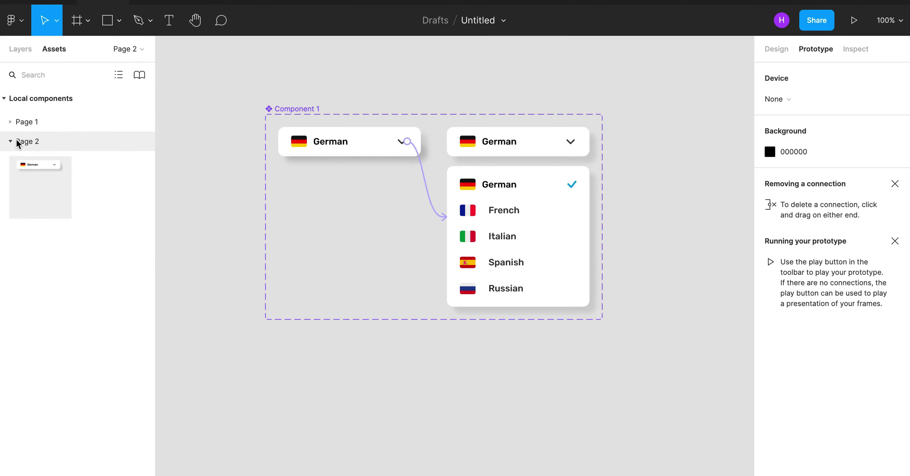
{"action": "left_click", "coordinate": [15, 126]}
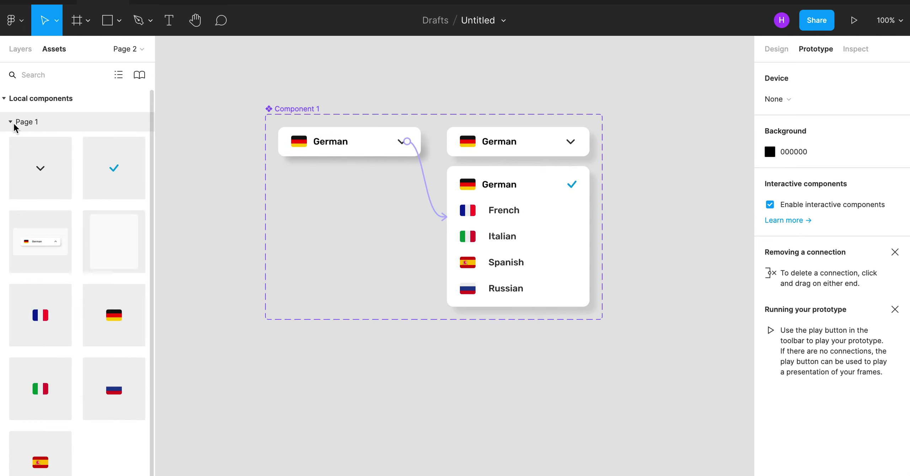
{"action": "left_click", "coordinate": [113, 238]}
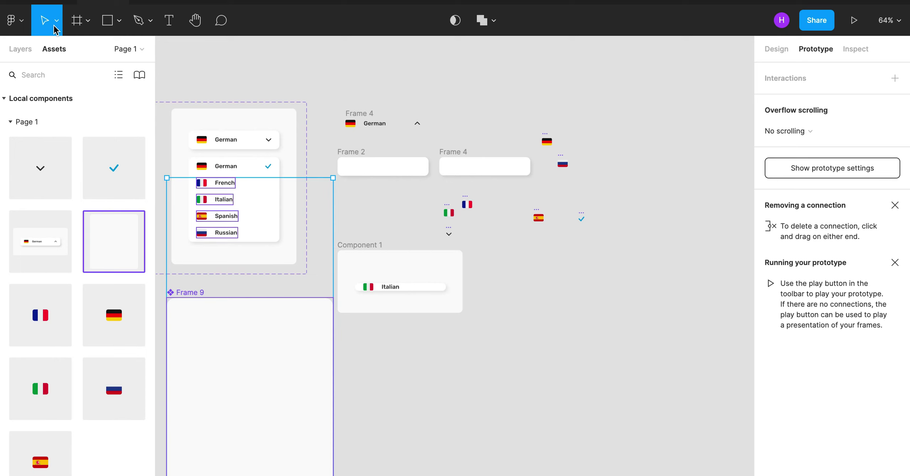
{"action": "left_click", "coordinate": [117, 50]}
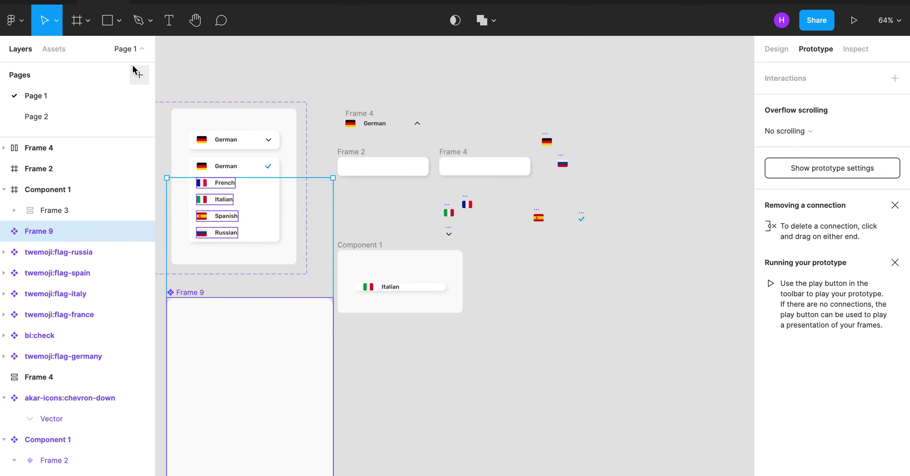
{"action": "left_click", "coordinate": [37, 118]}
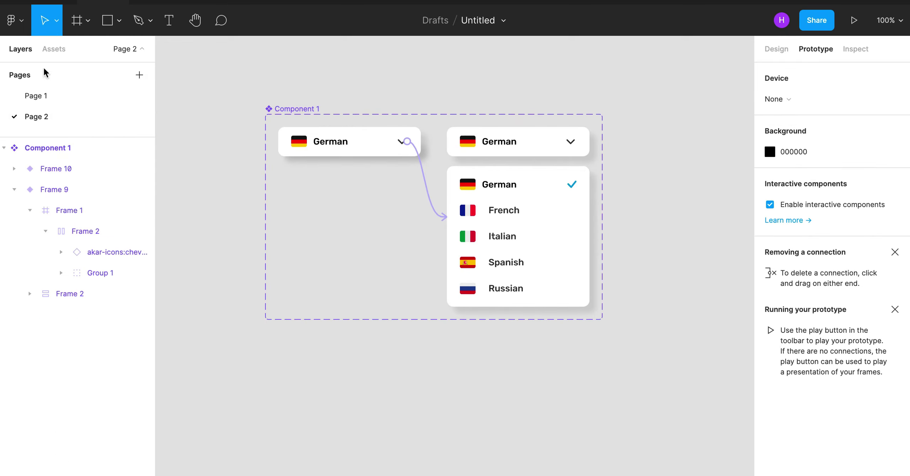
{"action": "left_click", "coordinate": [54, 49]}
- Place a 400 × 456 Frame 9 instance below Component 1 and view its design properties
{"action": "left_click_drag", "start_coordinate": [105, 258], "coordinate": [361, 368]}
{"action": "scroll", "coordinate": [366, 316], "scroll_direction": "up", "scroll_amount": 3}
{"action": "scroll", "coordinate": [373, 306], "scroll_direction": "down", "scroll_amount": 5}
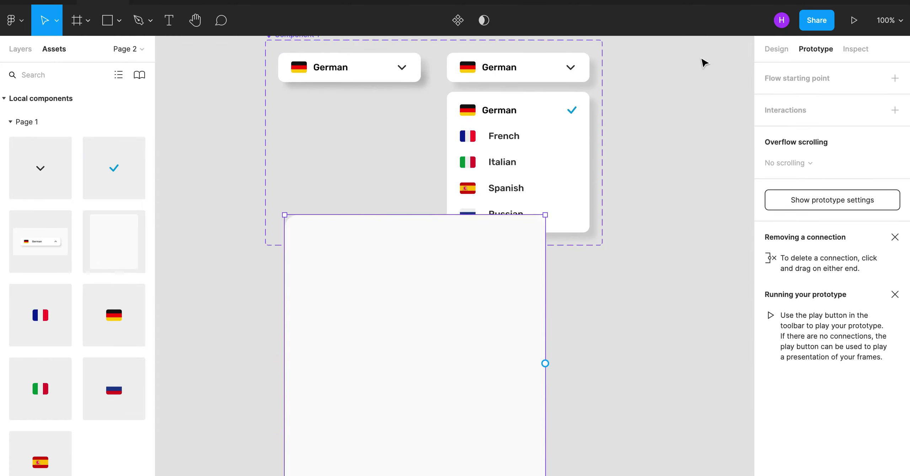
{"action": "left_click", "coordinate": [776, 49]}
{"action": "scroll", "coordinate": [613, 182], "scroll_direction": "down", "scroll_amount": 1}
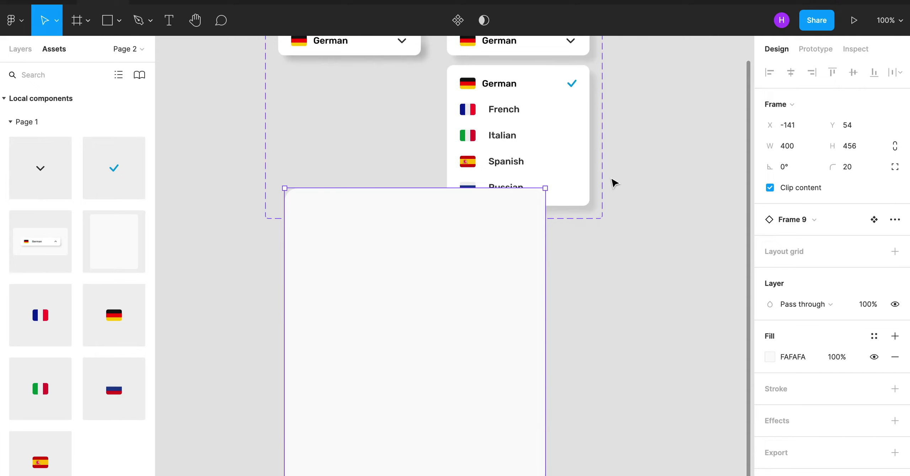
{"action": "scroll", "coordinate": [533, 178], "scroll_direction": "down", "scroll_amount": 4}
- Place a German dropdown instance of Component 1 from the Page 2 assets inside Frame 9
{"action": "left_click_drag", "start_coordinate": [481, 174], "coordinate": [461, 241]}
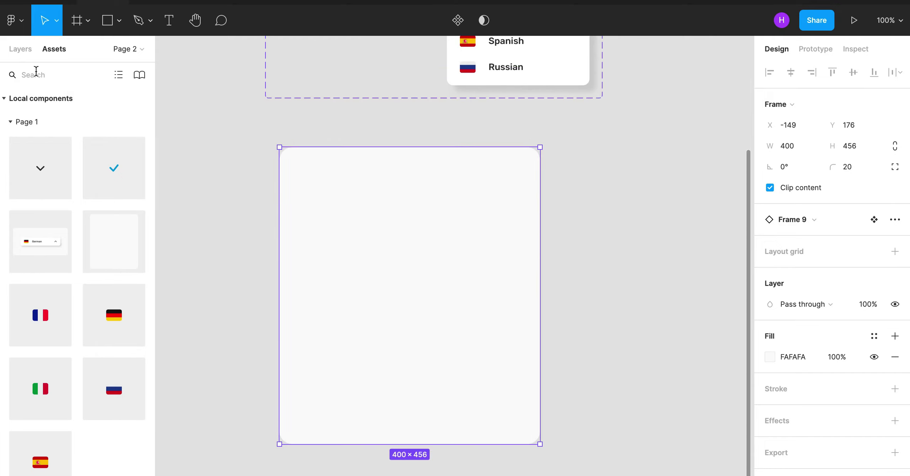
{"action": "left_click", "coordinate": [32, 122]}
{"action": "left_click", "coordinate": [27, 142]}
{"action": "left_click_drag", "start_coordinate": [39, 171], "coordinate": [402, 244]}
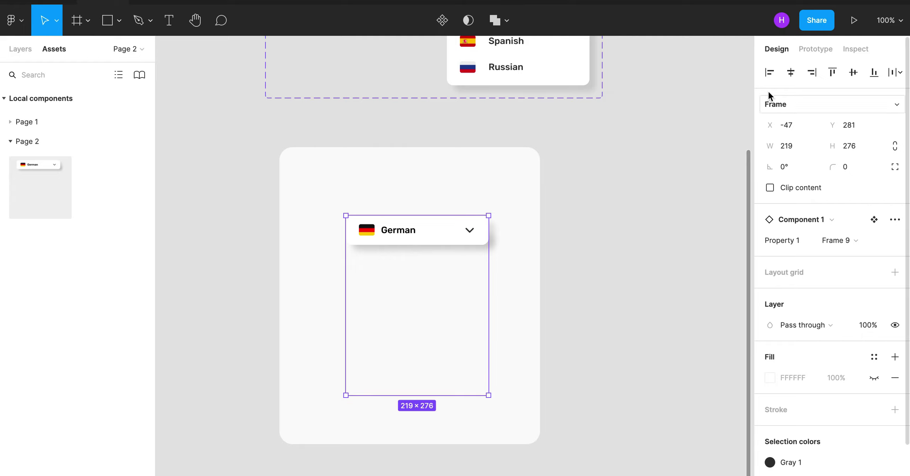
- Change Frame 9's fill from FAFAFA to white (FFFFFF)
{"action": "left_click", "coordinate": [859, 82]}
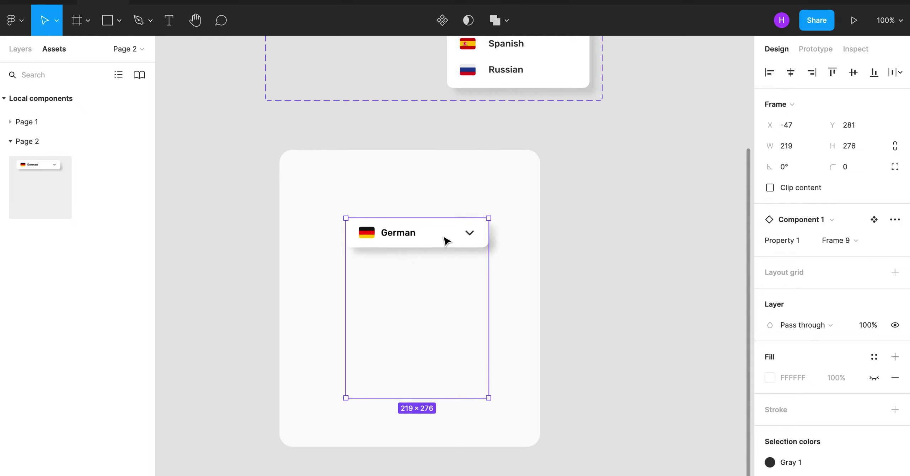
{"action": "scroll", "coordinate": [449, 229], "scroll_direction": "down", "scroll_amount": 3}
{"action": "left_click", "coordinate": [355, 94]}
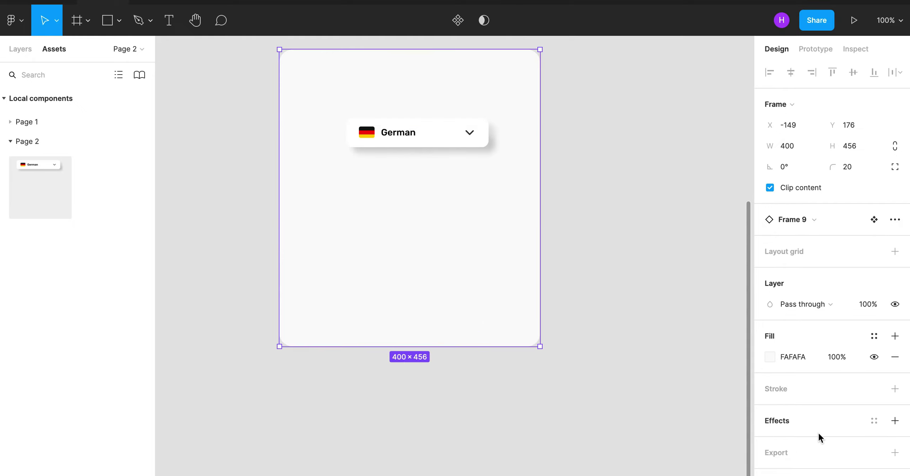
{"action": "left_click", "coordinate": [787, 358]}
{"action": "type", "text": "f"}
{"action": "key", "text": "Return"}
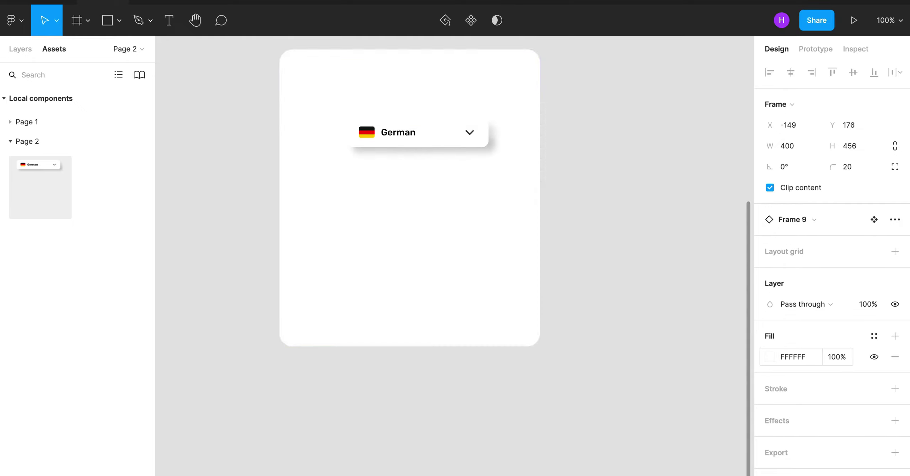
{"action": "left_click", "coordinate": [603, 297]}
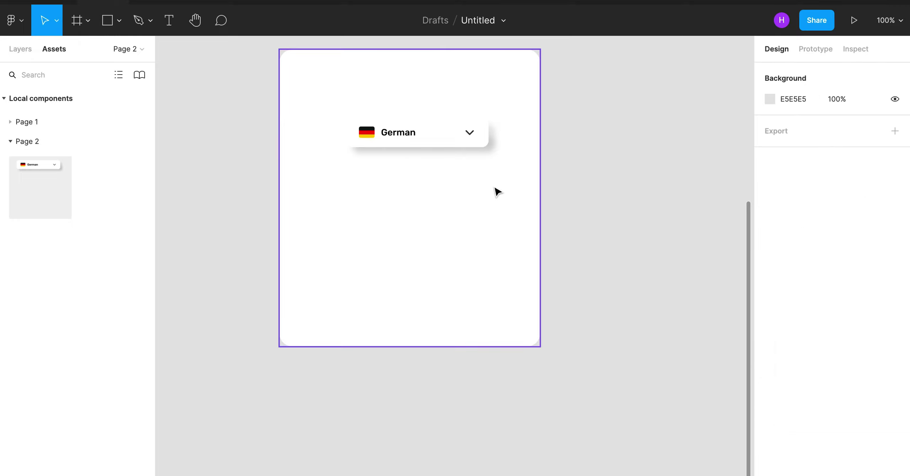
{"action": "left_click", "coordinate": [469, 143]}
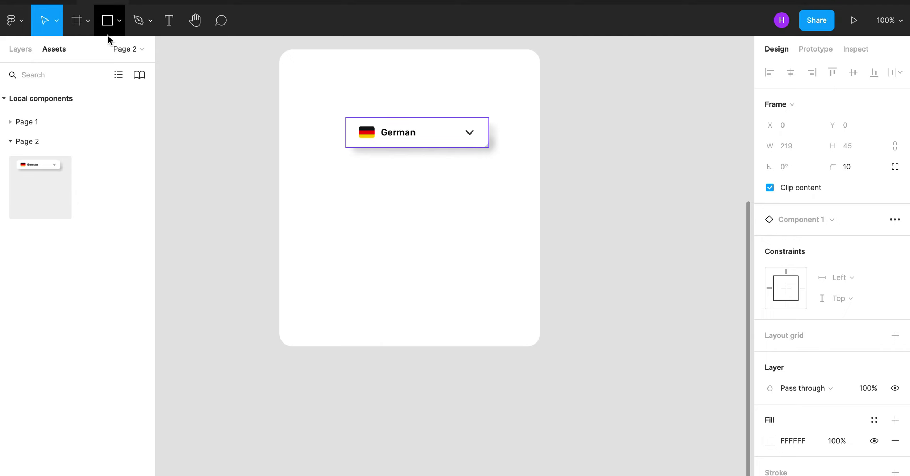
- Play the white frame's prototype and open, close, then reopen the German dropdown list
{"action": "left_click", "coordinate": [437, 183]}
{"action": "left_click", "coordinate": [346, 65]}
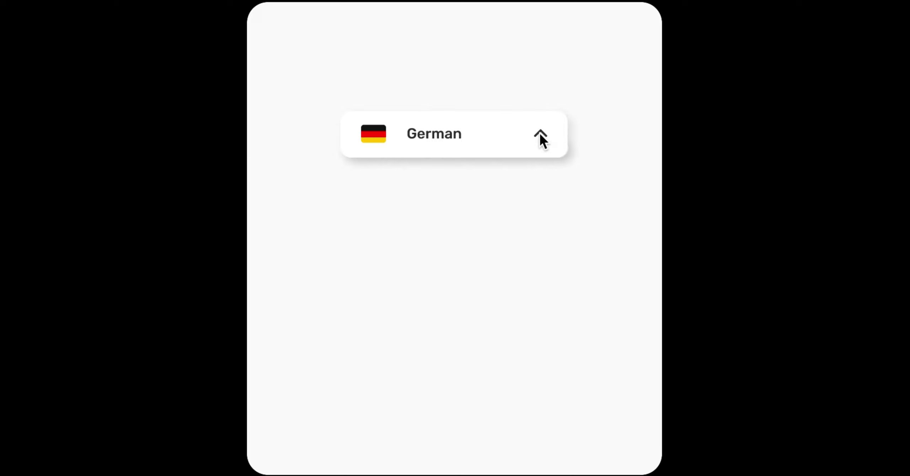
{"action": "left_click", "coordinate": [539, 136]}
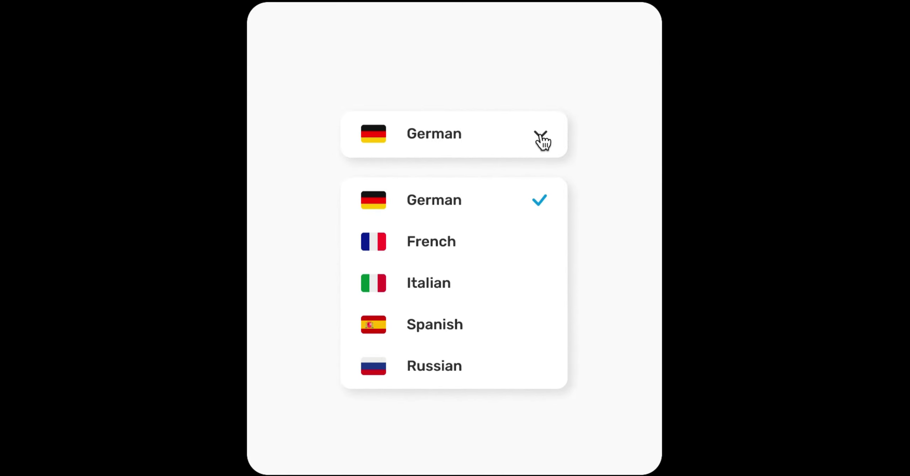
{"action": "left_click", "coordinate": [540, 137]}
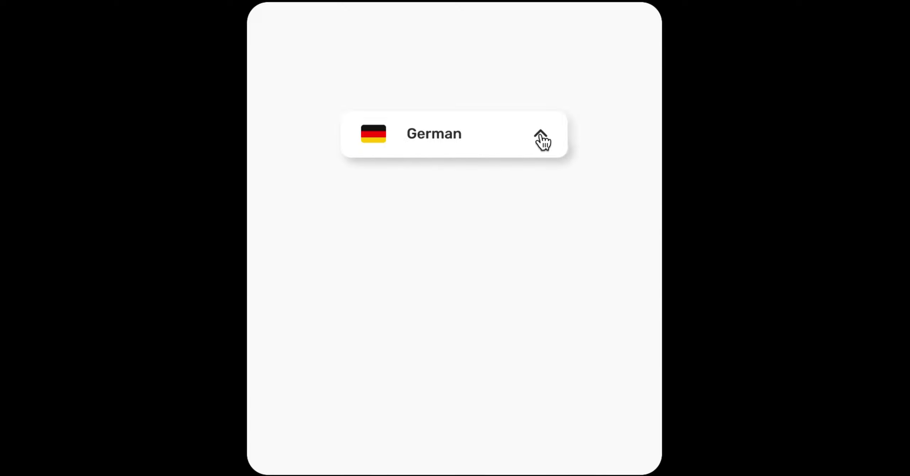
{"action": "left_click", "coordinate": [540, 137]}
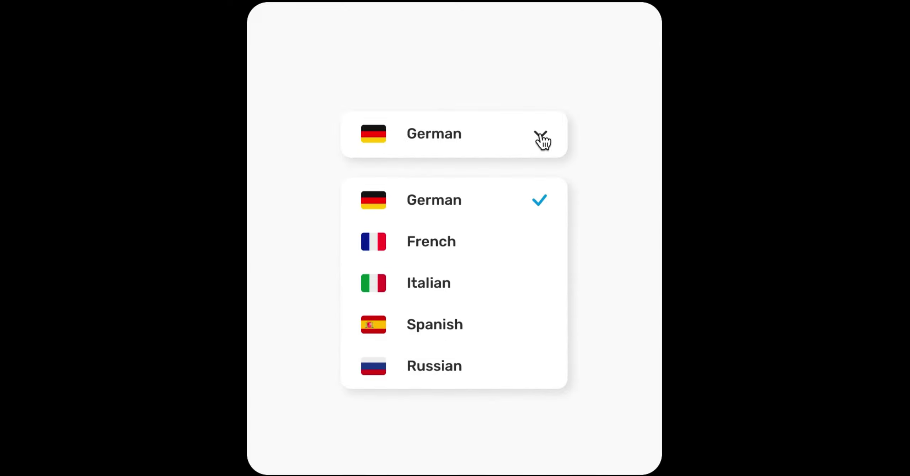